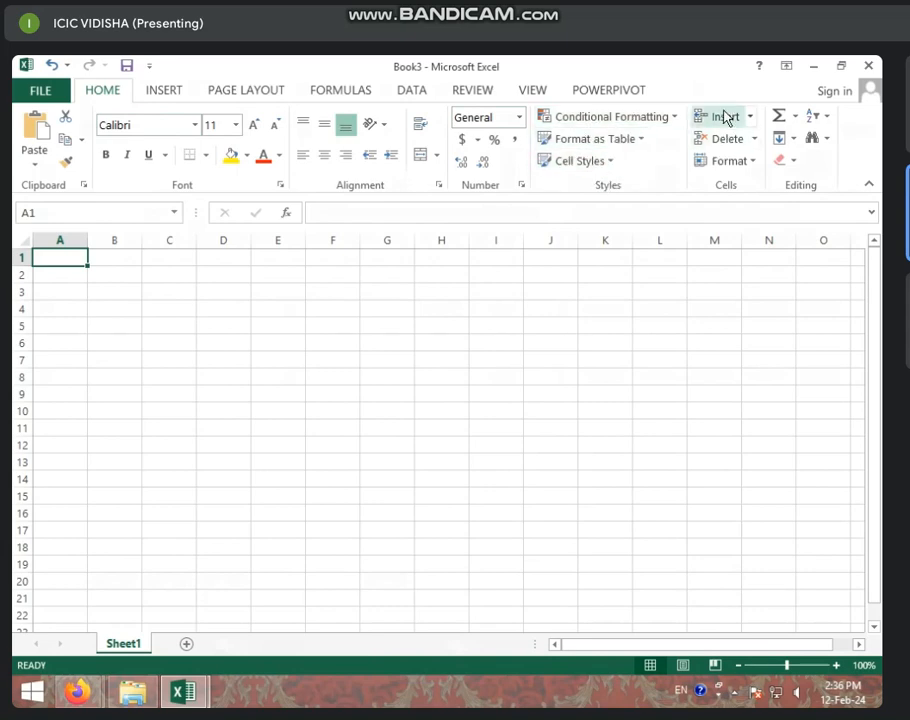
{"action": "left_click", "coordinate": [752, 161]}
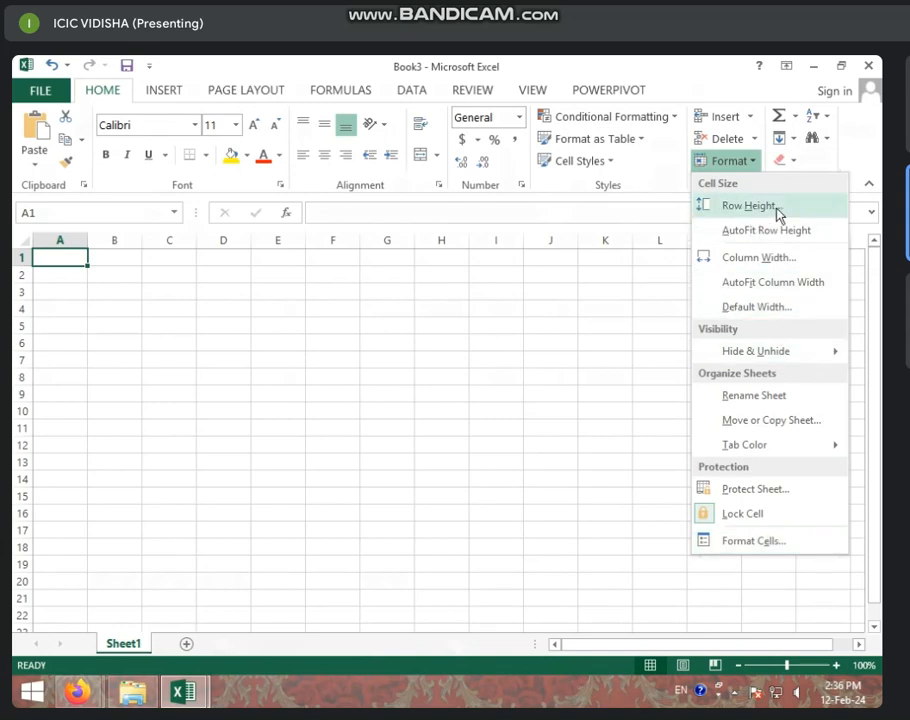
{"action": "left_click", "coordinate": [500, 317]}
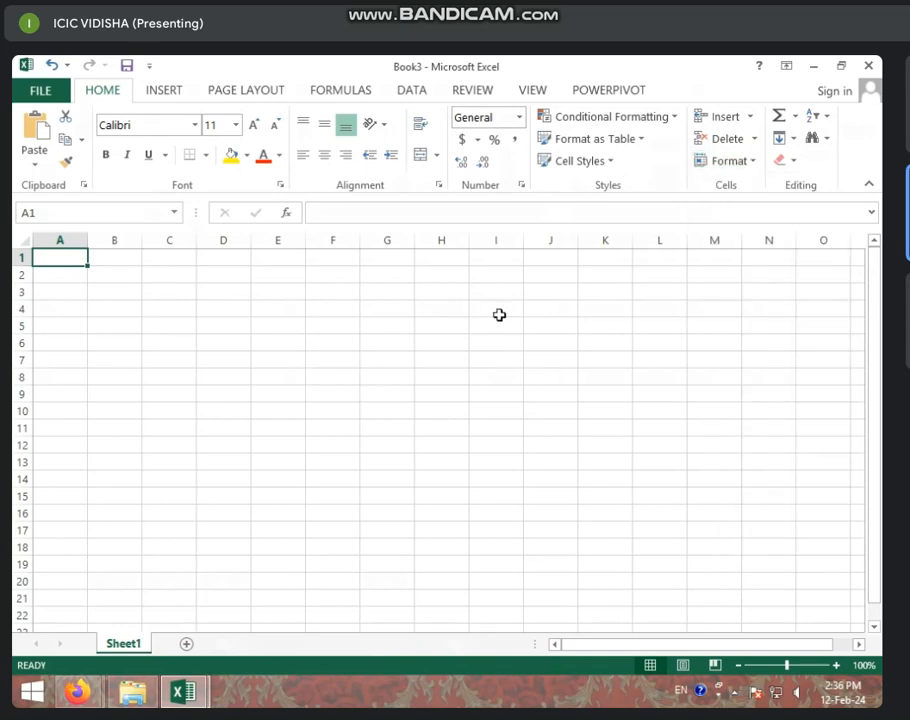
{"action": "left_click", "coordinate": [377, 340]}
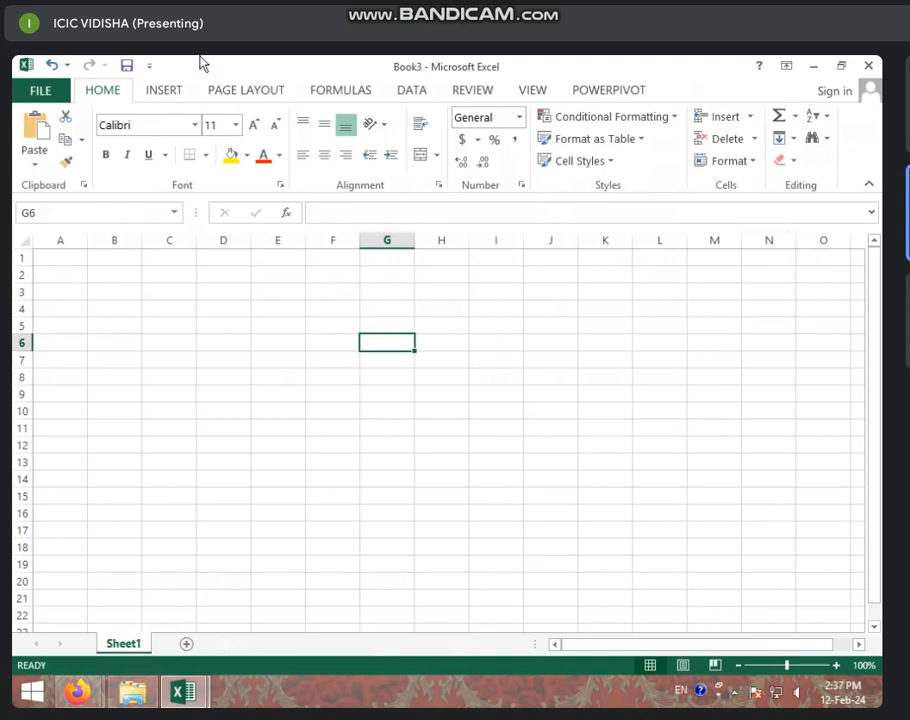
Step: Open the recent workbook "2 TO 3 EXCEL SHEET" from the D: drive's "2 30 TO 3" folder
{"action": "left_click", "coordinate": [30, 88]}
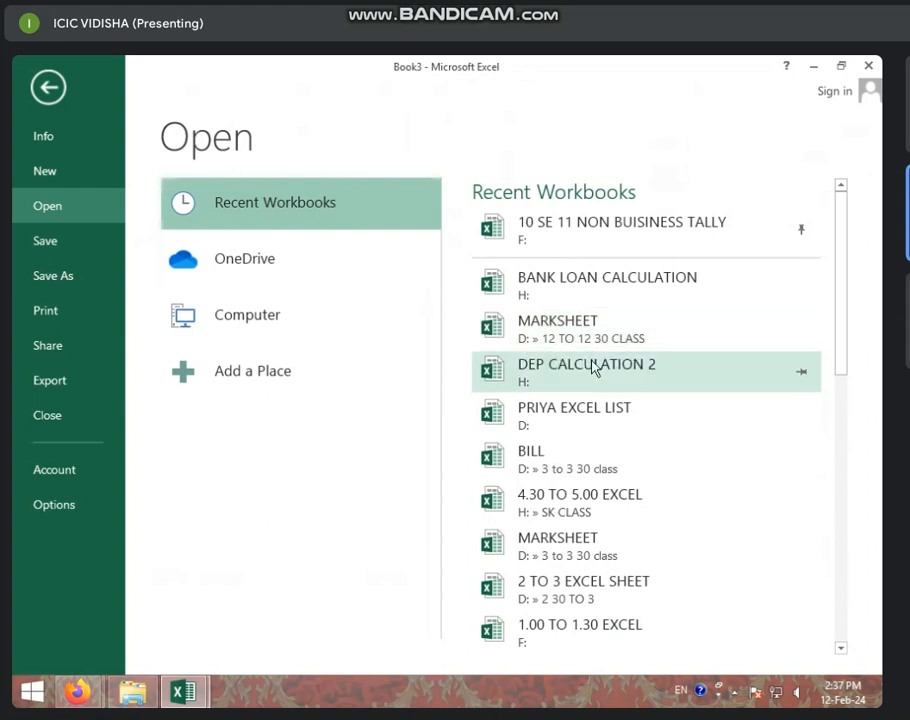
{"action": "left_click", "coordinate": [530, 474]}
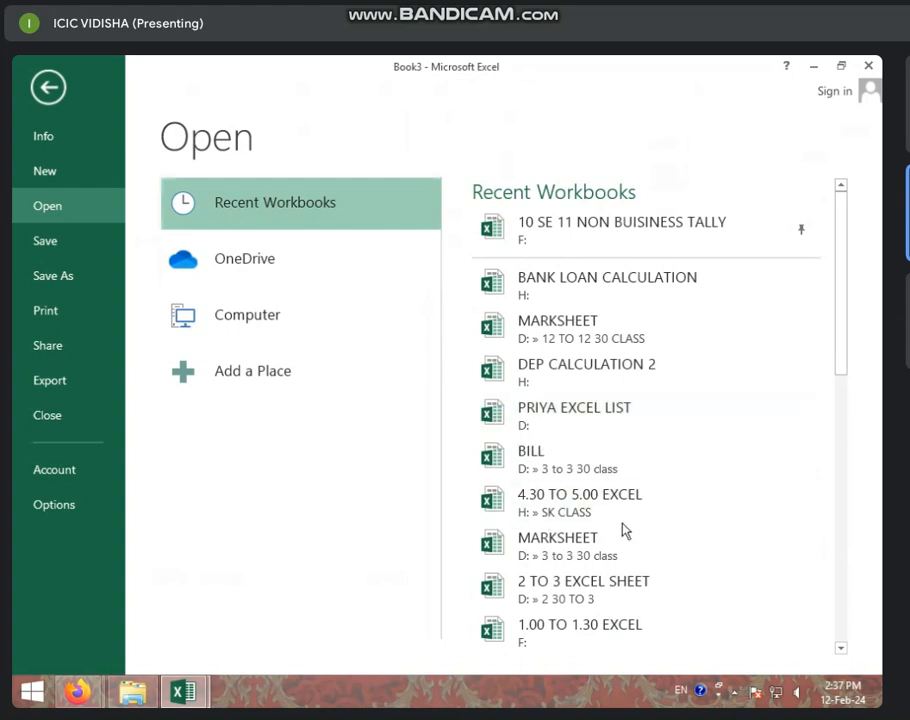
{"action": "scroll", "coordinate": [622, 535], "scroll_direction": "down", "scroll_amount": 1}
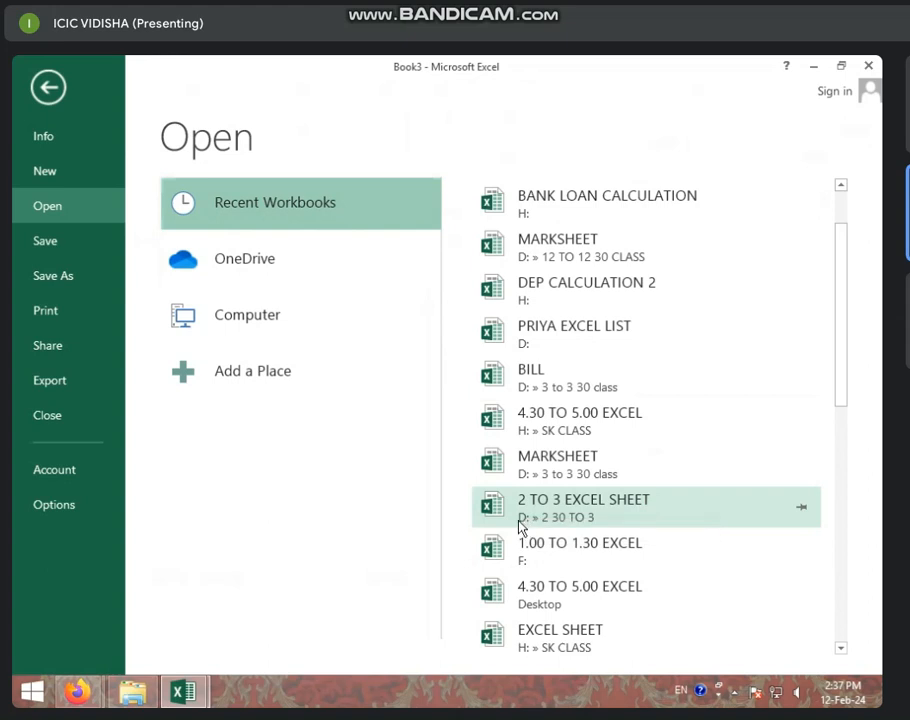
{"action": "left_click", "coordinate": [600, 525]}
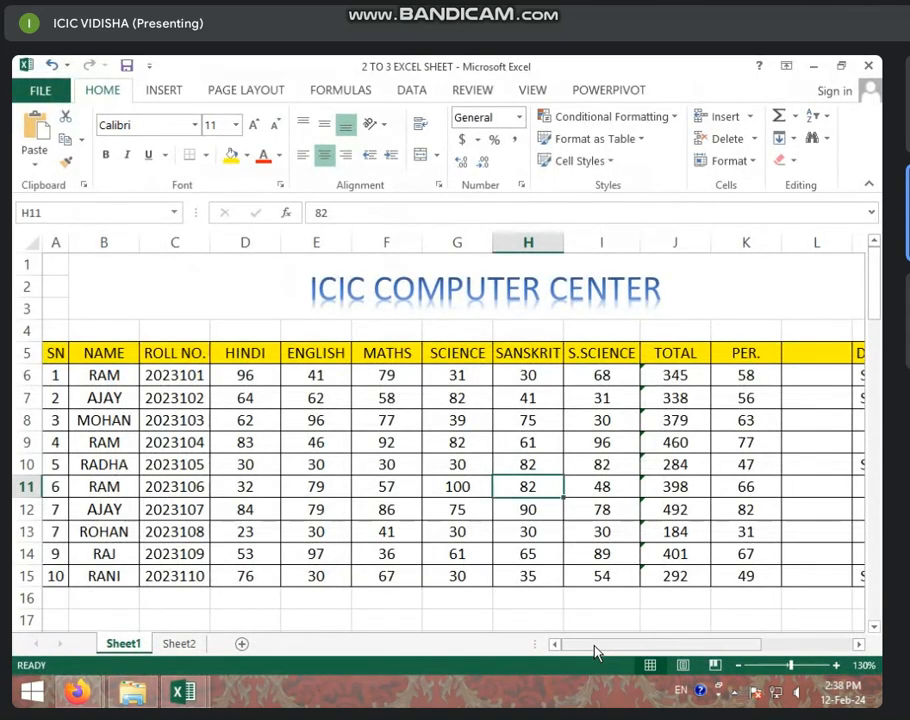
{"action": "left_click_drag", "start_coordinate": [595, 648], "coordinate": [481, 652]}
{"action": "left_click", "coordinate": [457, 442]}
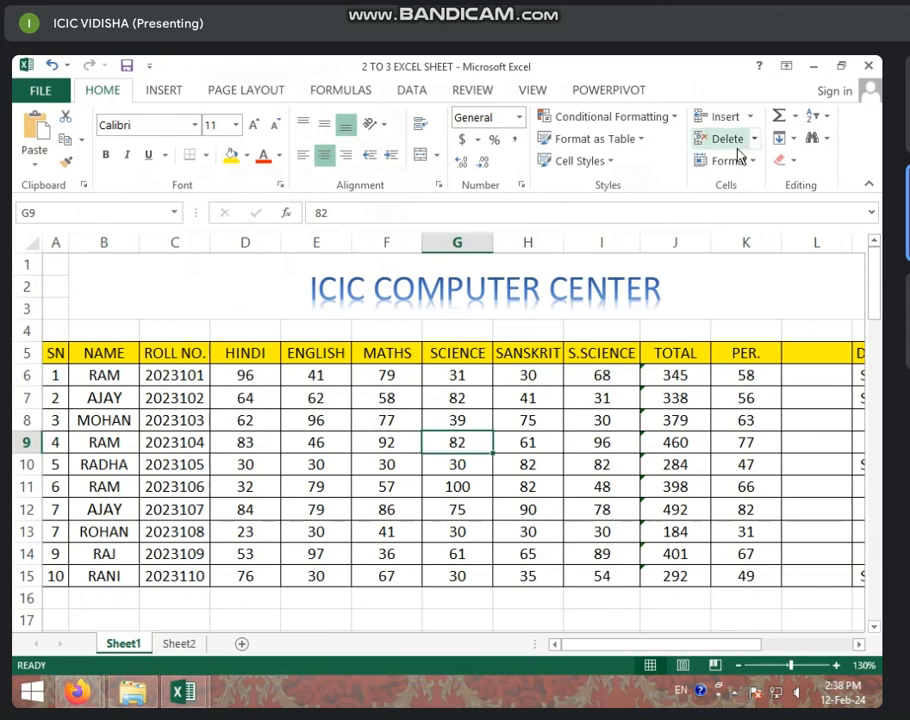
{"action": "right_click", "coordinate": [250, 243]}
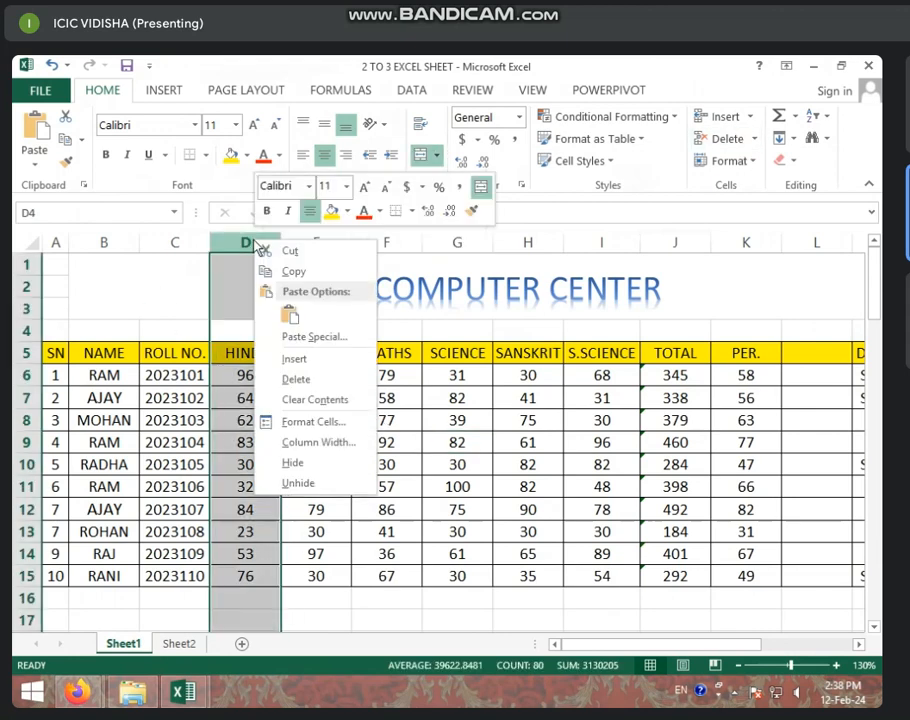
{"action": "left_click", "coordinate": [292, 271]}
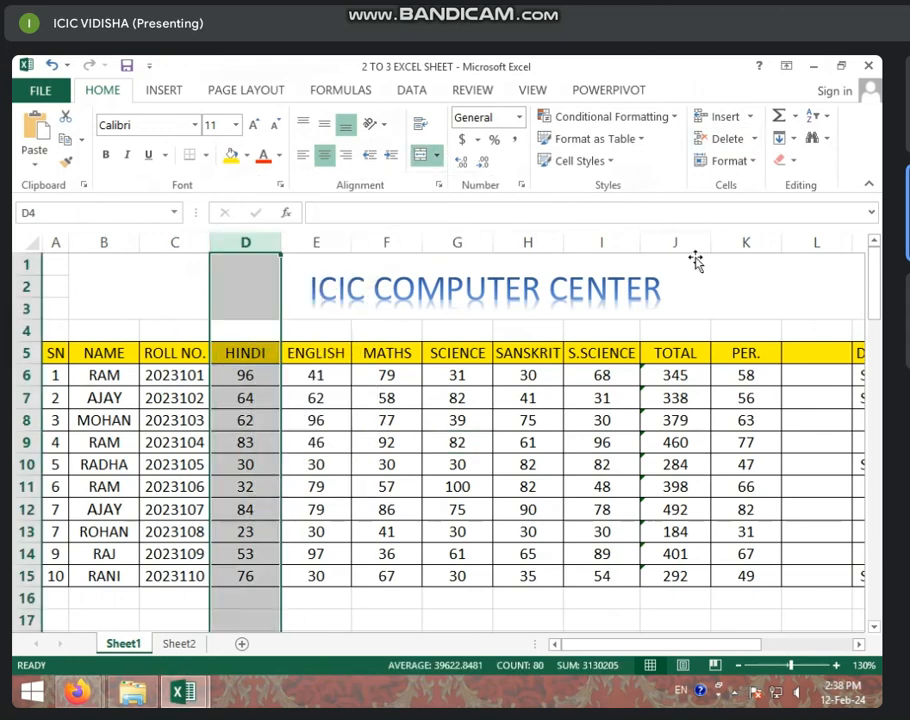
{"action": "left_click", "coordinate": [750, 161]}
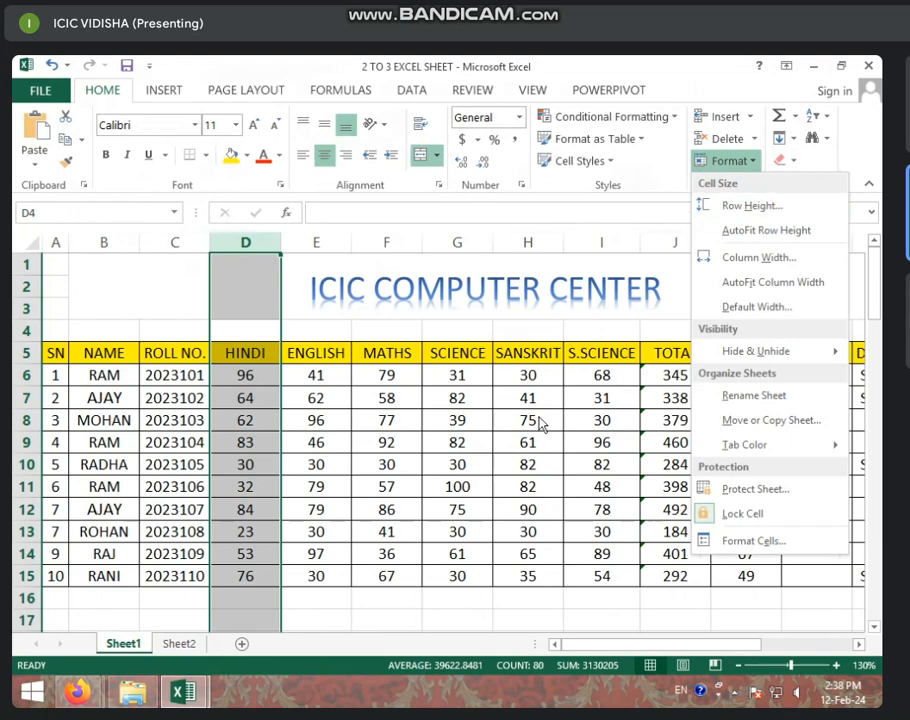
{"action": "left_click", "coordinate": [497, 413]}
Step: Select row 7 and enlarge it freehand to a height of about 21.75
{"action": "left_click", "coordinate": [26, 400]}
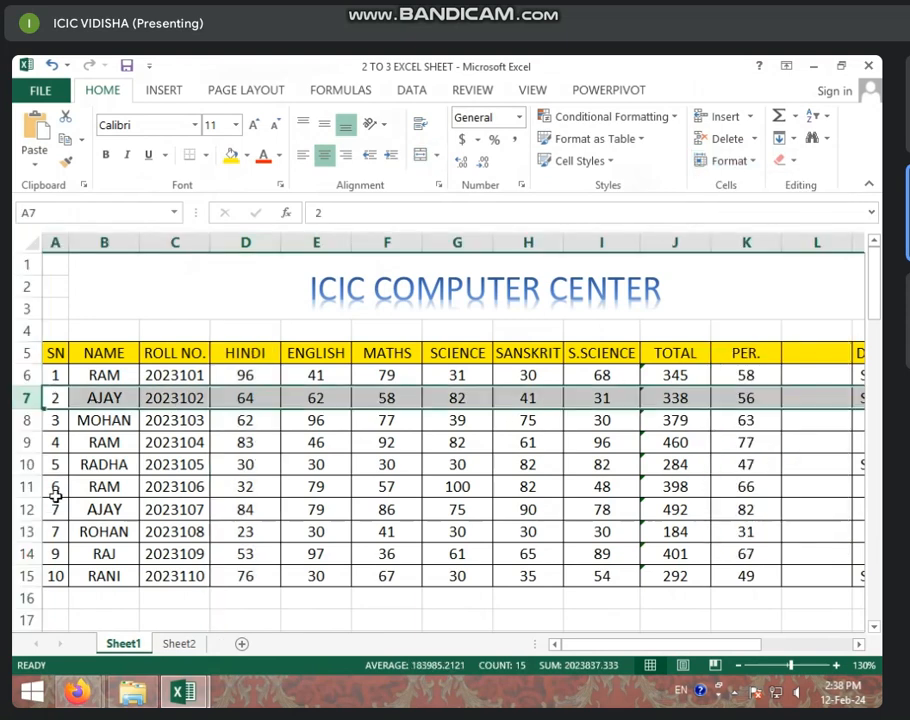
{"action": "left_click", "coordinate": [752, 163]}
{"action": "left_click", "coordinate": [24, 489]}
{"action": "left_click_drag", "start_coordinate": [36, 409], "coordinate": [33, 408]}
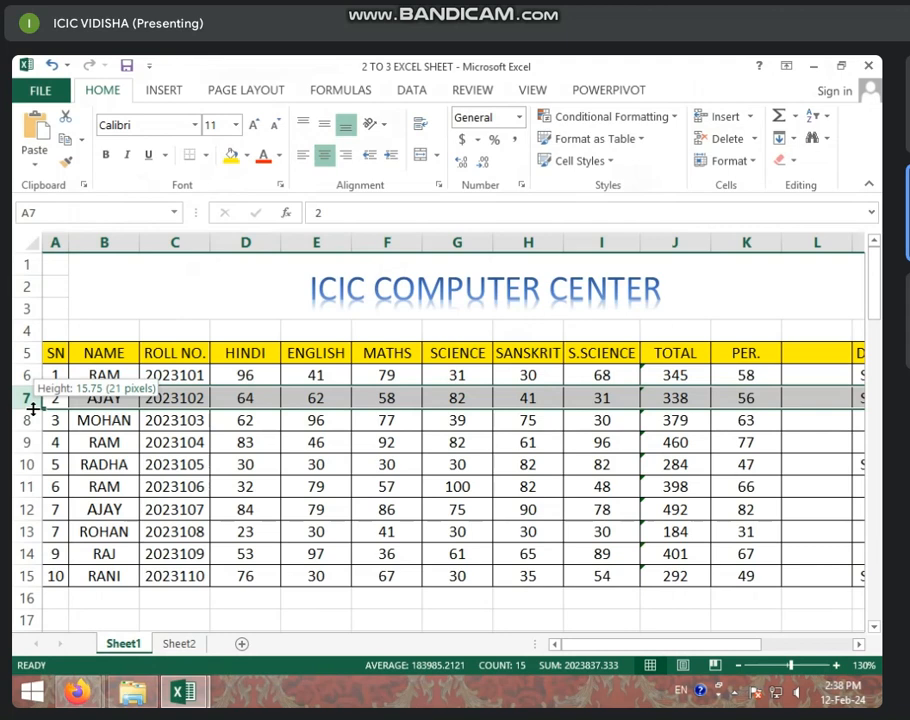
{"action": "left_click_drag", "start_coordinate": [33, 408], "coordinate": [33, 419]}
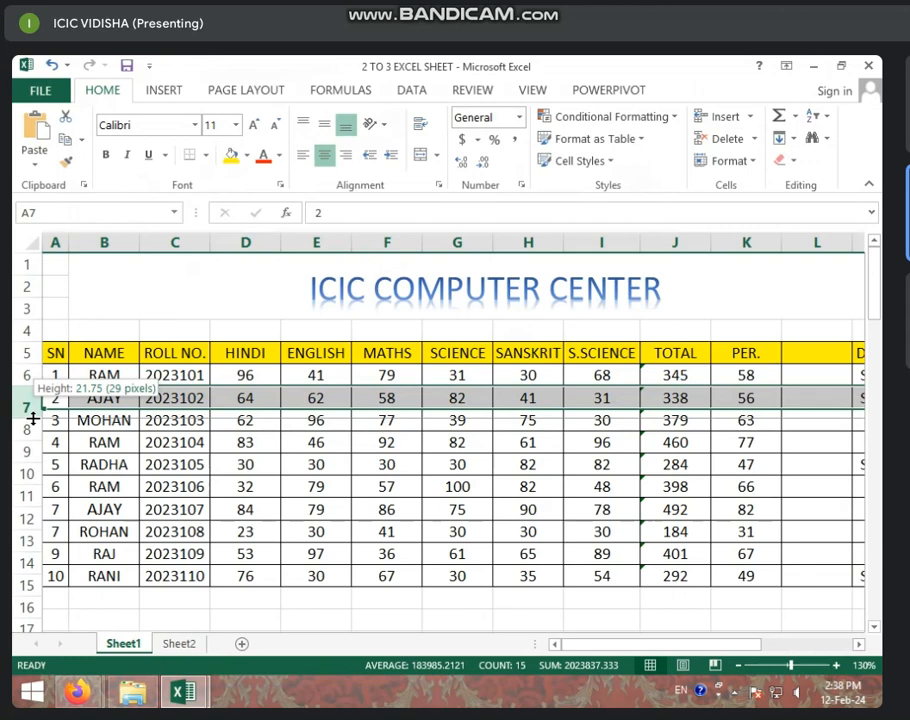
{"action": "left_click_drag", "start_coordinate": [33, 419], "coordinate": [33, 419]}
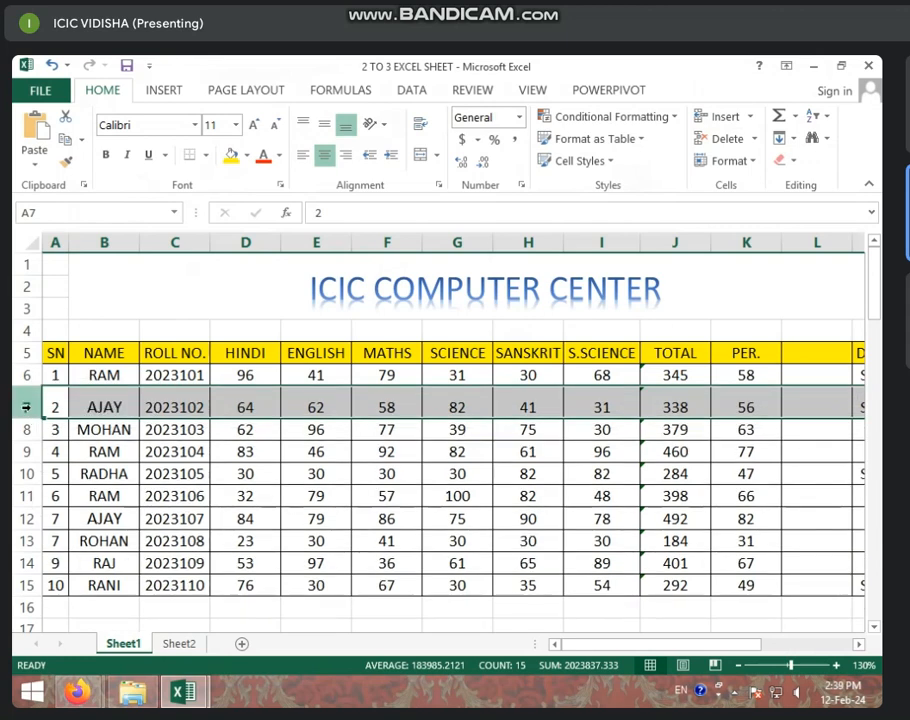
Step: Set the exact row height of row 7 to 23
{"action": "left_click", "coordinate": [735, 160]}
{"action": "left_click", "coordinate": [756, 203]}
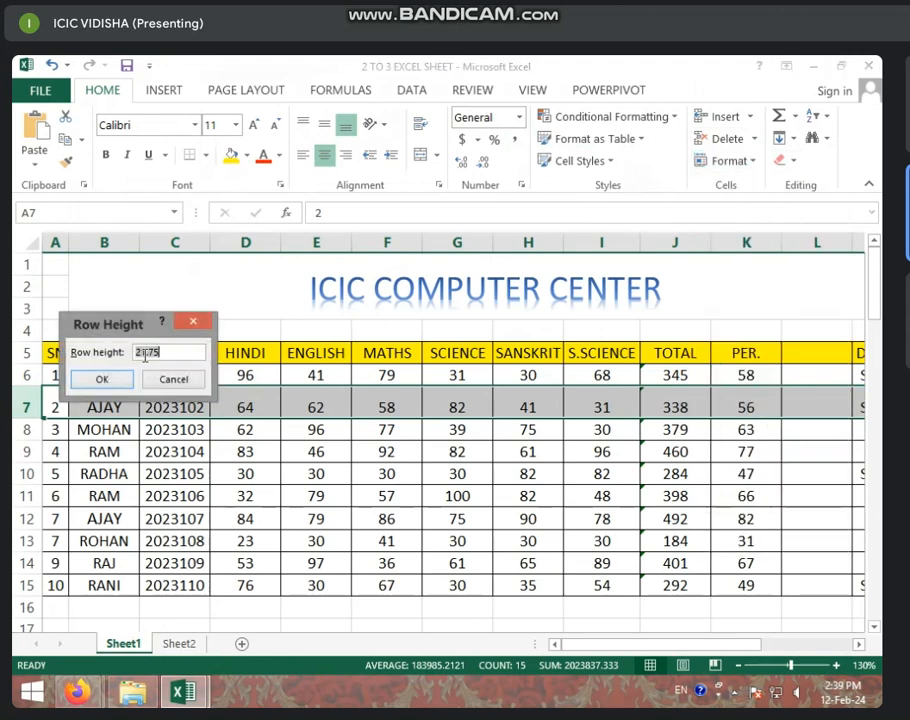
{"action": "left_click_drag", "start_coordinate": [64, 330], "coordinate": [77, 287]}
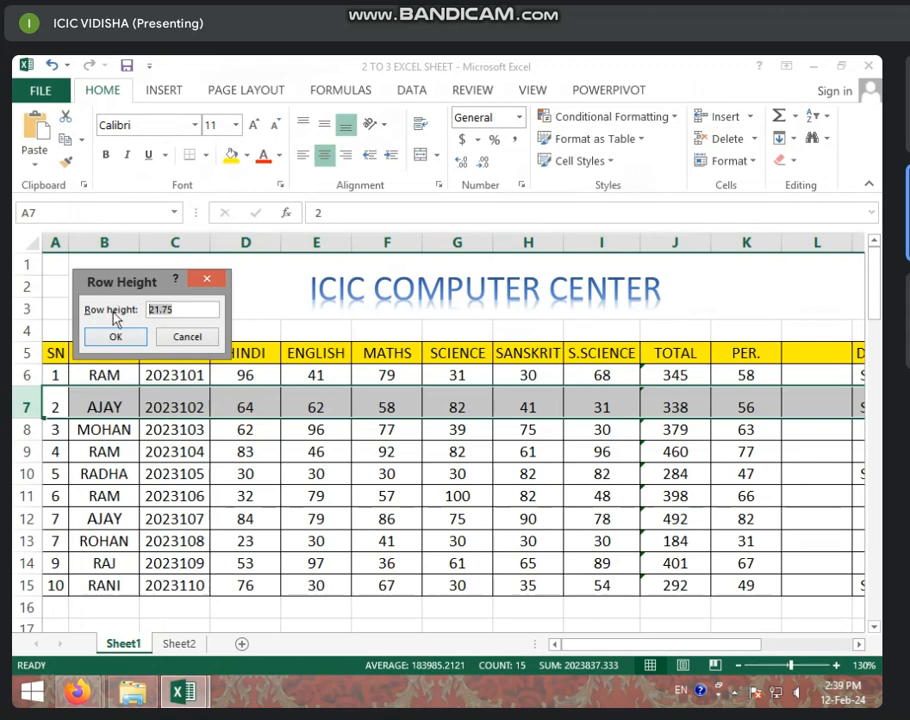
{"action": "type", "text": "23"}
{"action": "left_click", "coordinate": [114, 337]}
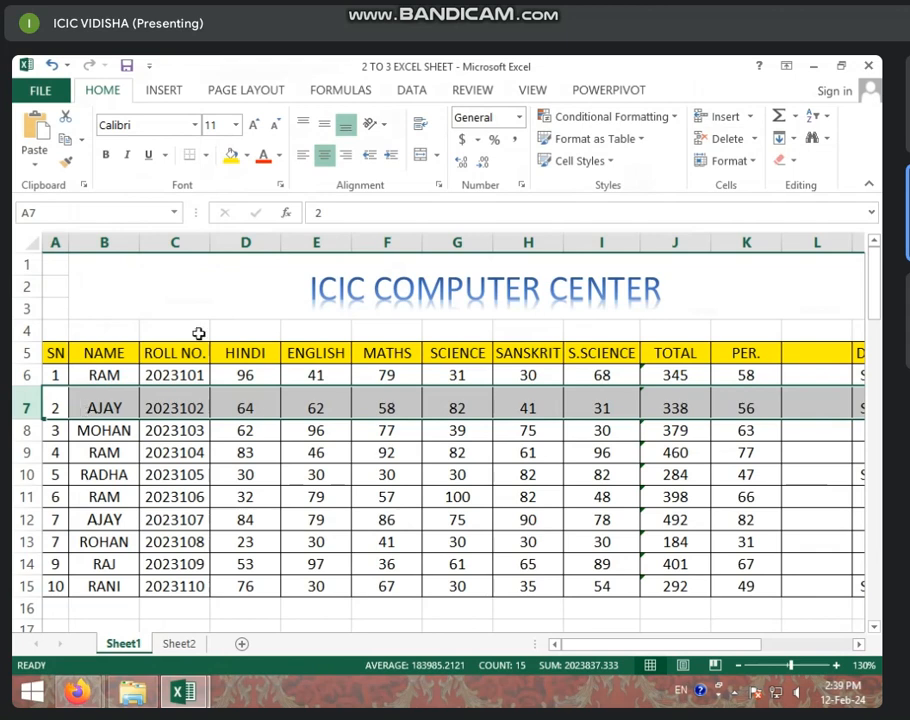
Step: Reduce row 7's exact row height to 10
{"action": "left_click", "coordinate": [745, 162]}
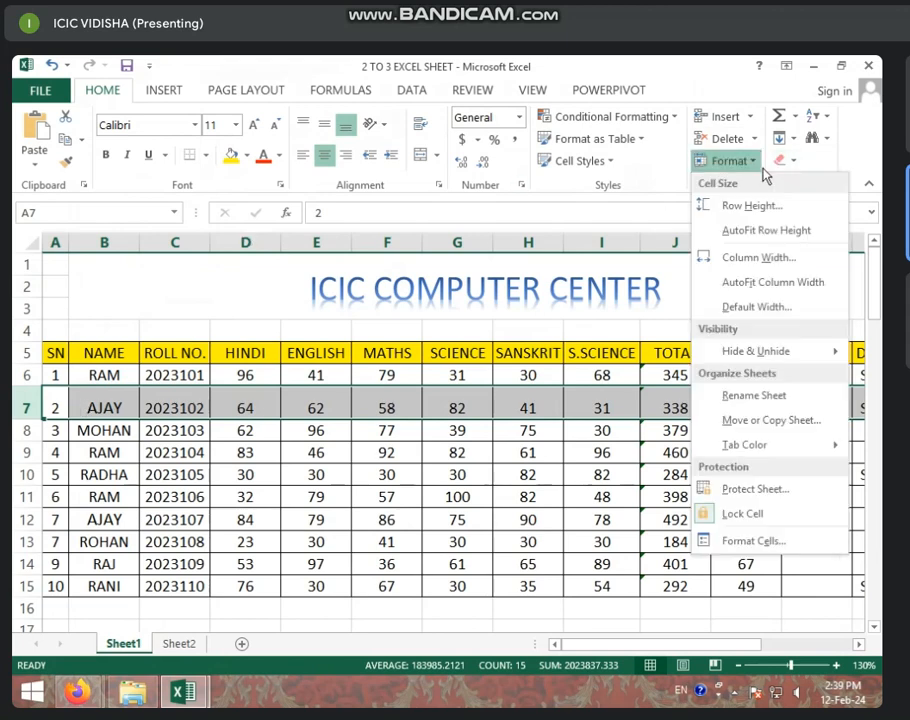
{"action": "left_click", "coordinate": [752, 205]}
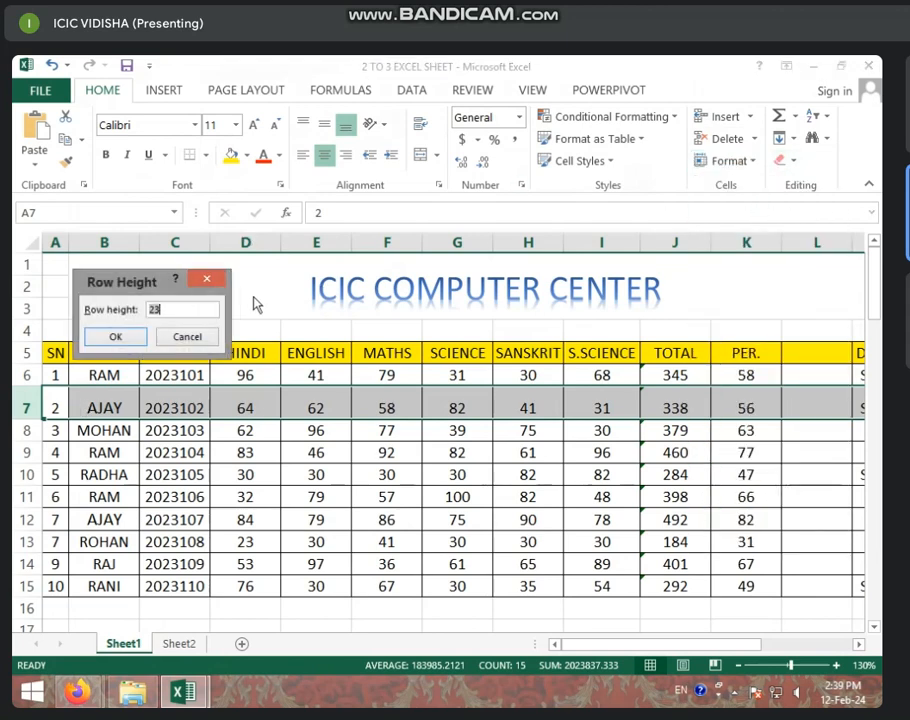
{"action": "type", "text": "10"}
{"action": "left_click", "coordinate": [116, 336]}
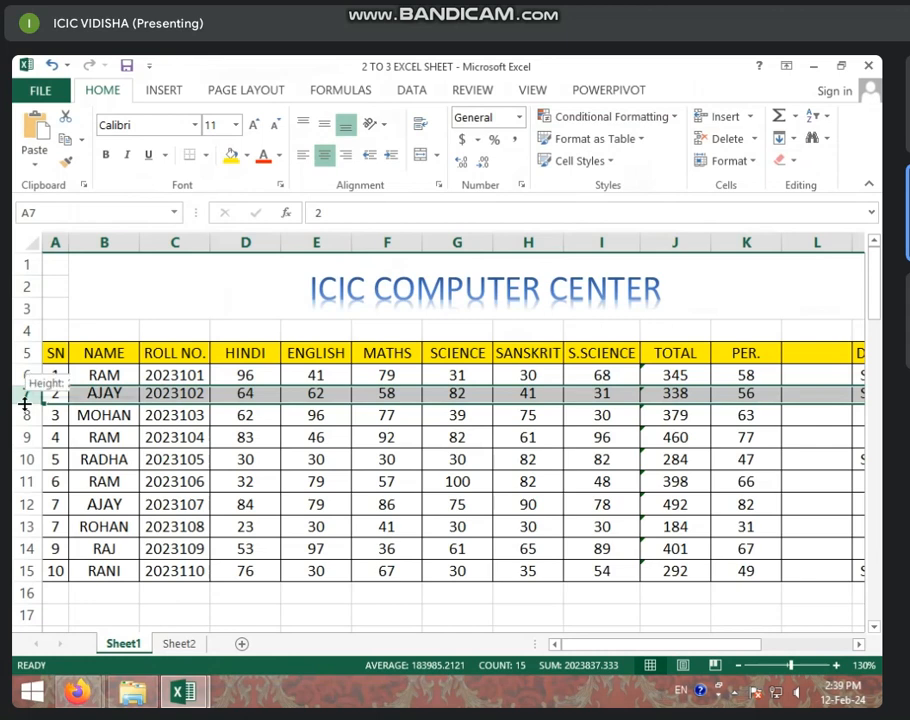
Step: Adjust the lower boundary of row 7 freehand to a height of about 13.5
{"action": "left_click_drag", "start_coordinate": [24, 401], "coordinate": [24, 405]}
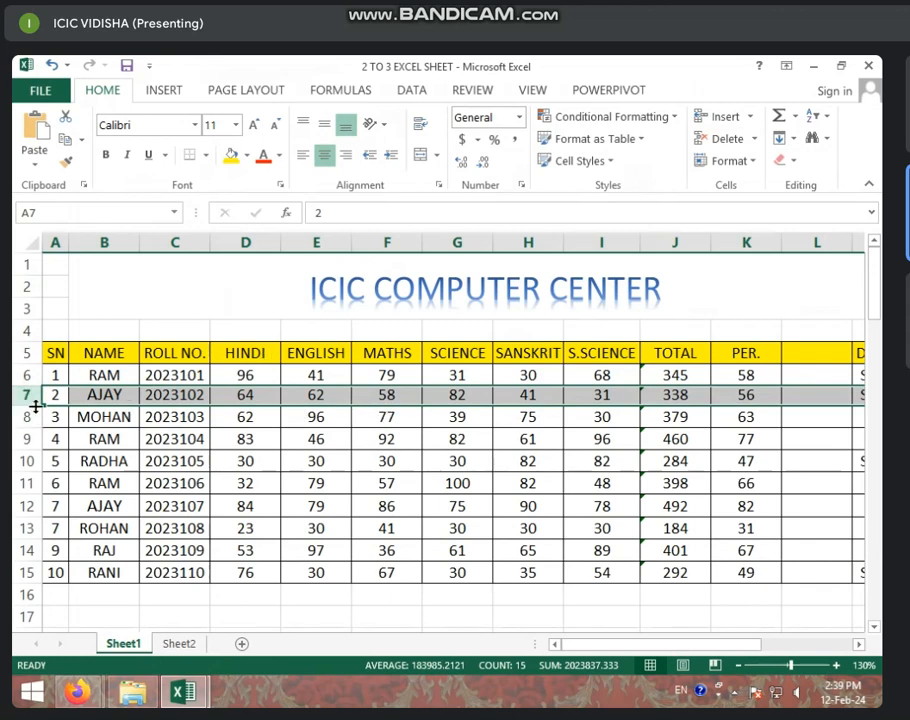
{"action": "left_click_drag", "start_coordinate": [37, 403], "coordinate": [36, 406]}
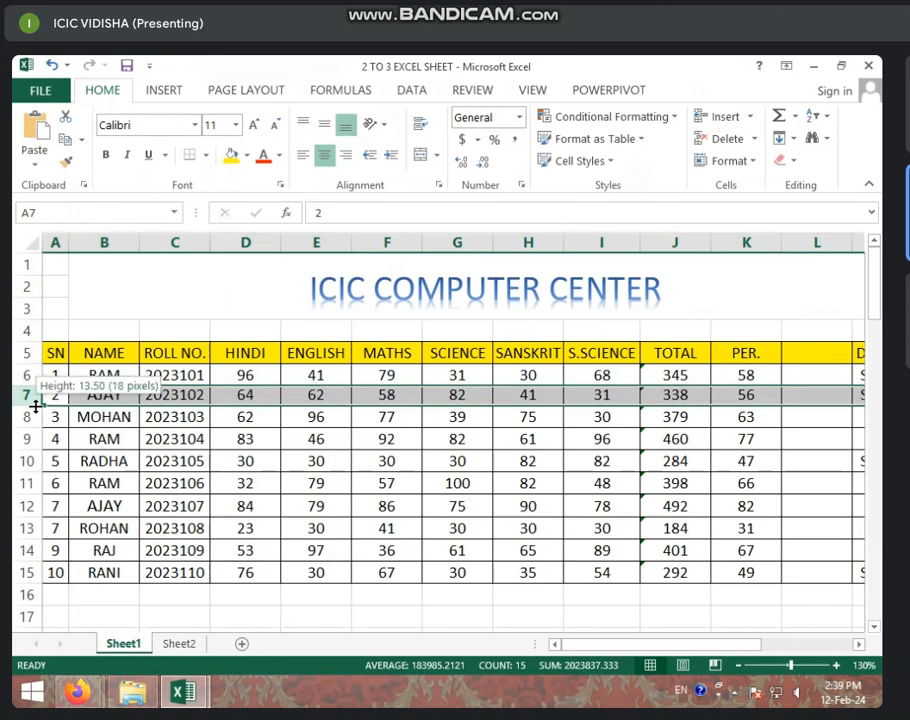
{"action": "left_click_drag", "start_coordinate": [36, 406], "coordinate": [36, 406]}
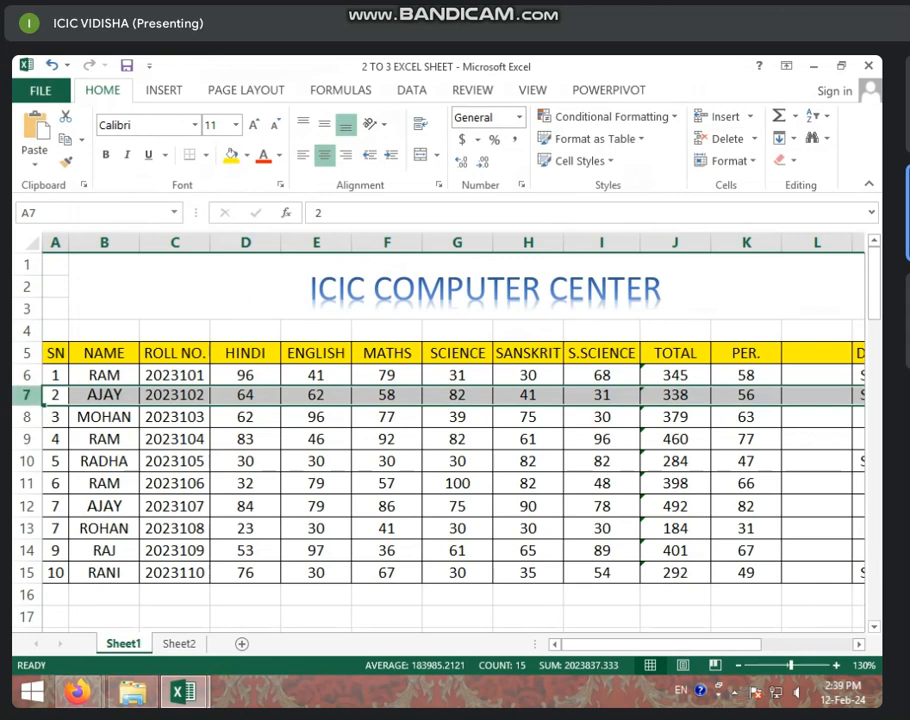
{"action": "left_click_drag", "start_coordinate": [33, 405], "coordinate": [33, 405]}
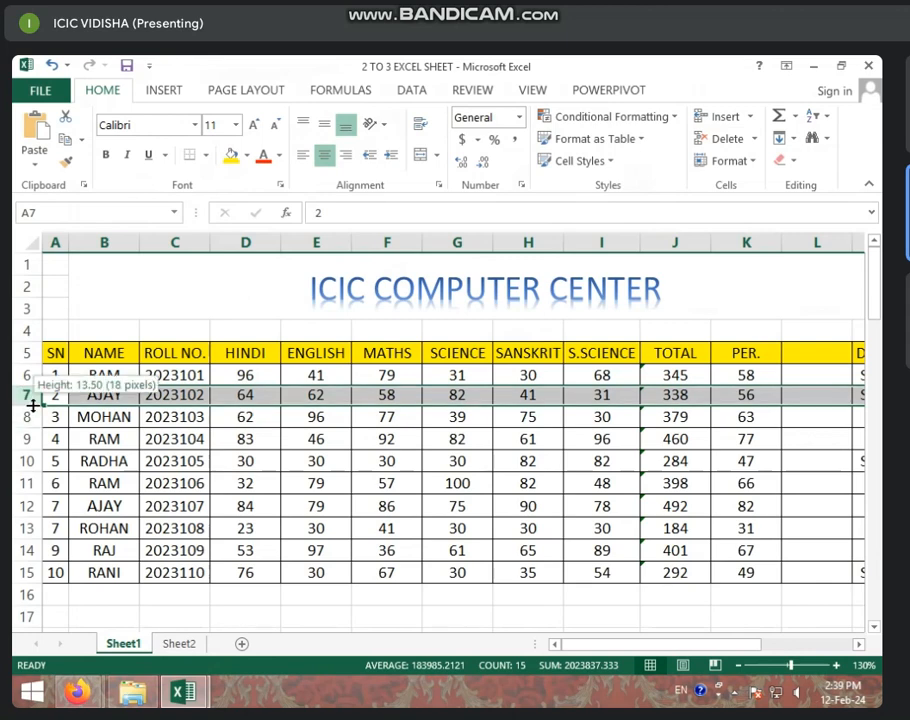
{"action": "left_click_drag", "start_coordinate": [33, 405], "coordinate": [33, 405]}
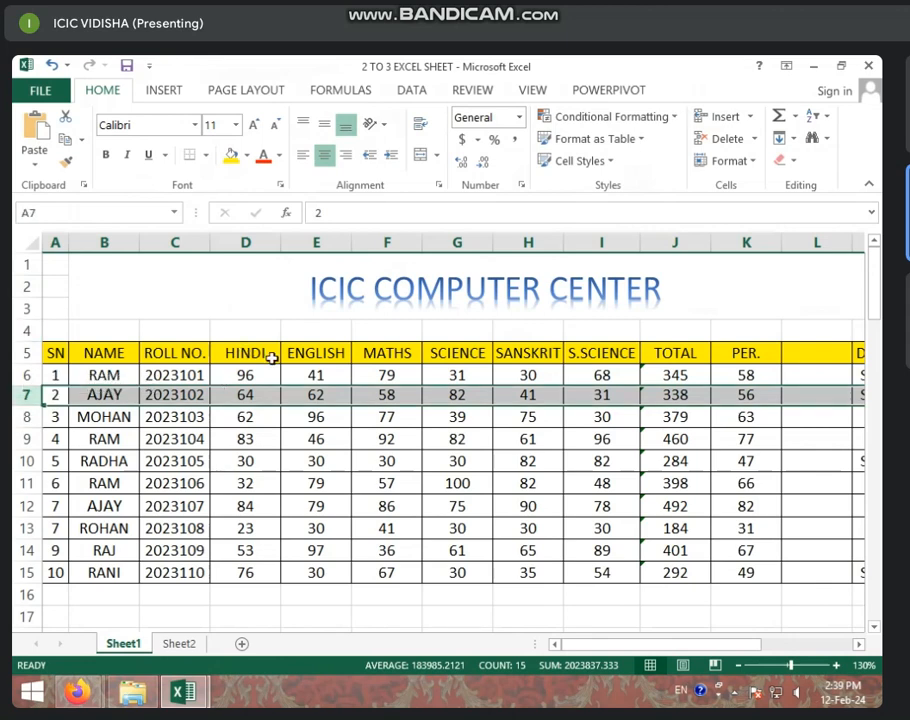
Step: Check the exact row height of row 7 without changing it
{"action": "left_click", "coordinate": [760, 163]}
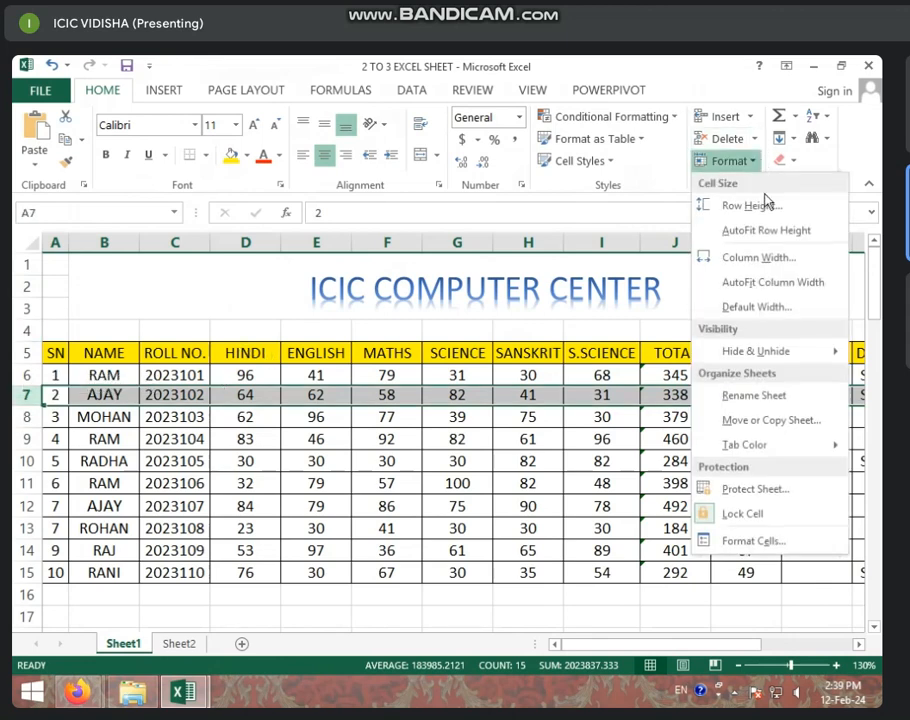
{"action": "left_click", "coordinate": [756, 205]}
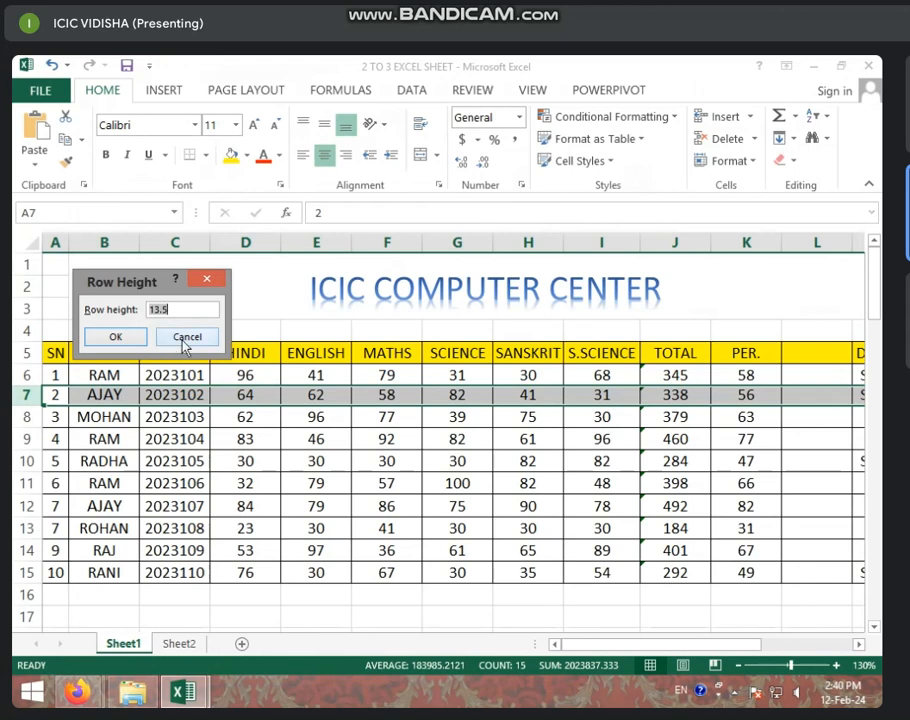
{"action": "left_click", "coordinate": [185, 338]}
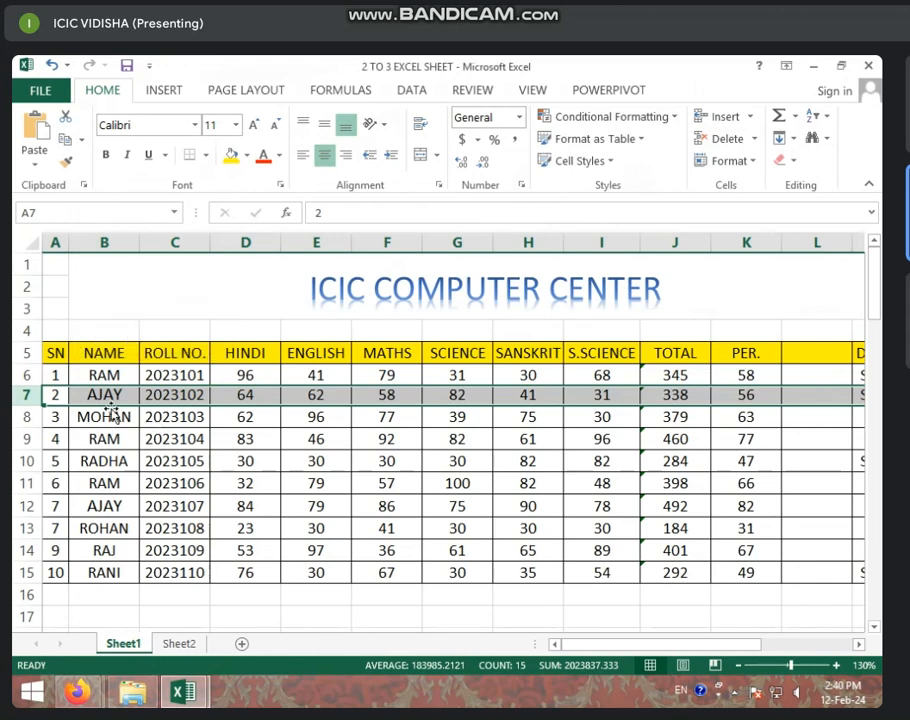
Step: Stretch row 8 freehand to several times the height of its neighbouring rows and select the entire row
{"action": "left_click", "coordinate": [165, 416]}
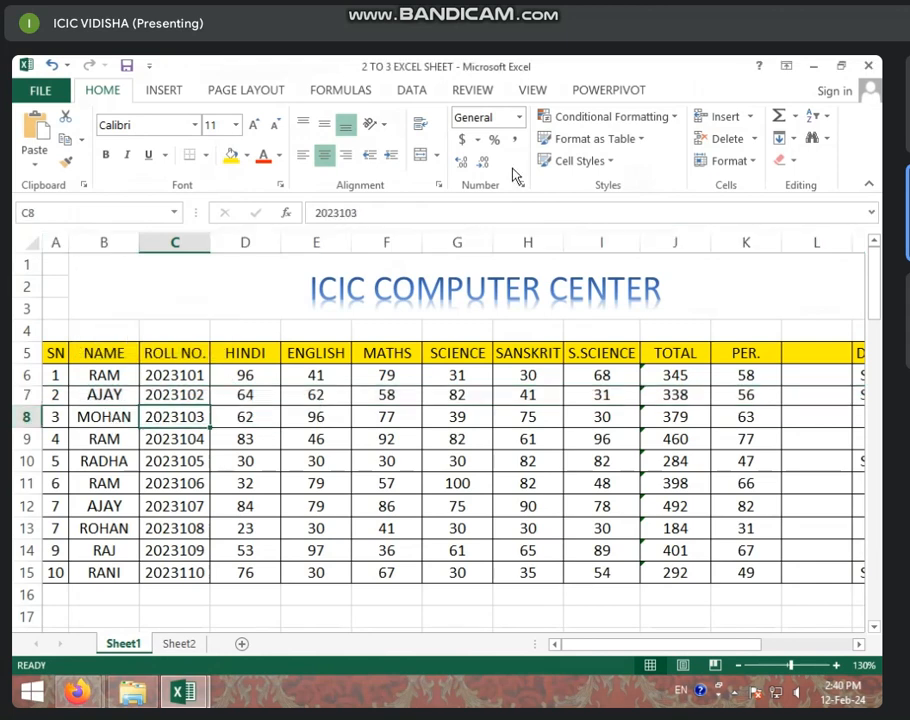
{"action": "left_click", "coordinate": [748, 161]}
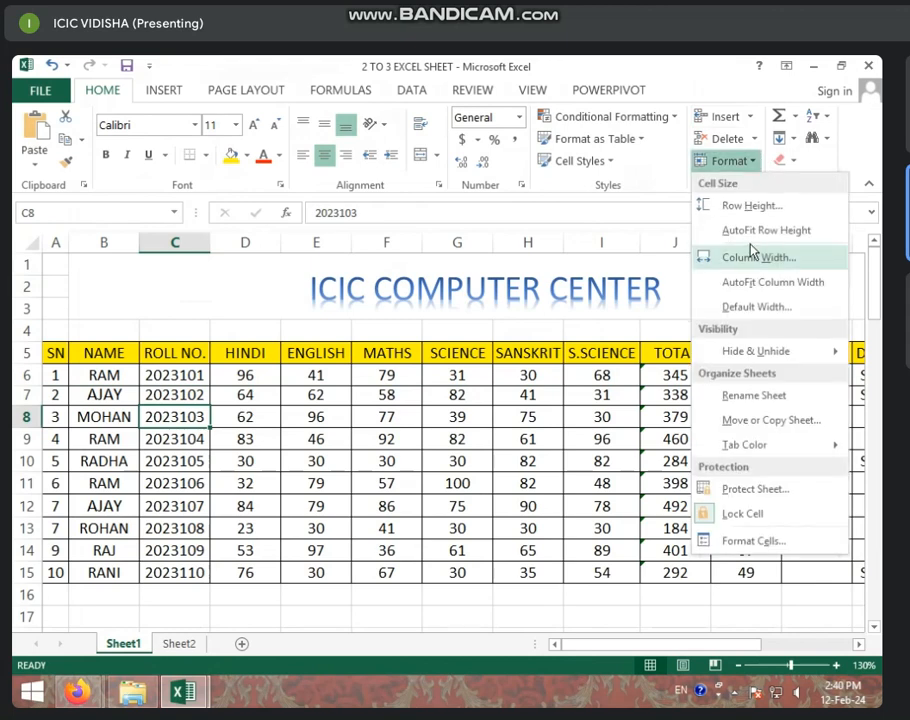
{"action": "left_click", "coordinate": [18, 418]}
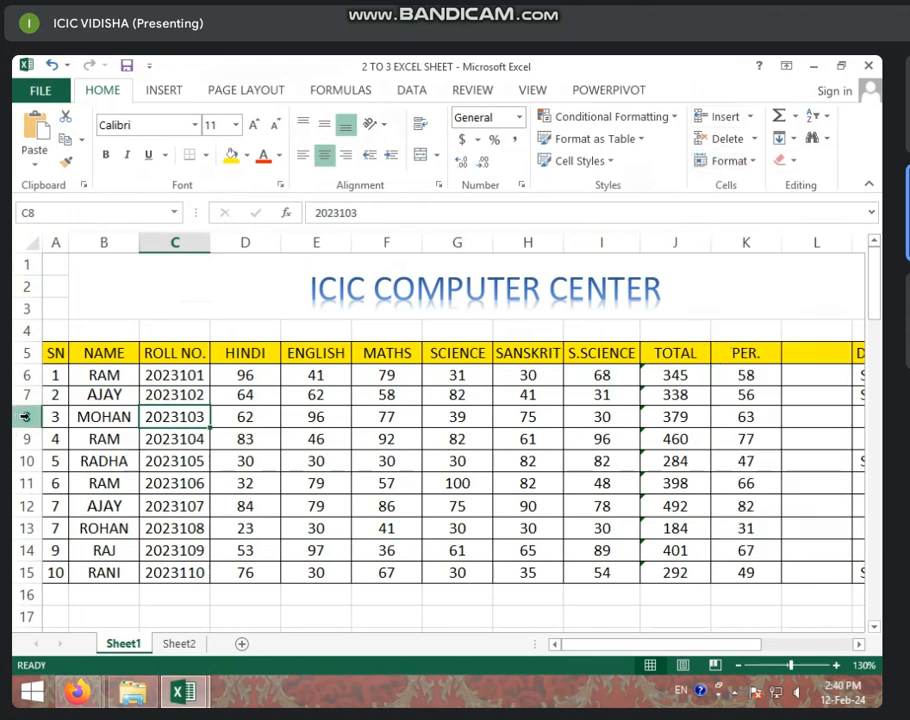
{"action": "left_click_drag", "start_coordinate": [26, 427], "coordinate": [27, 542]}
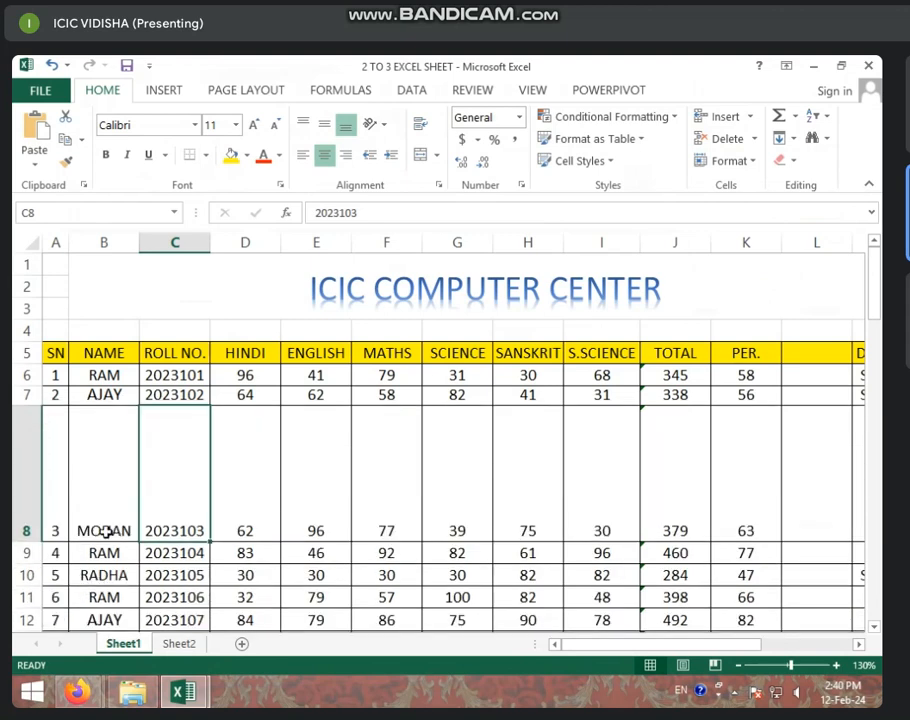
{"action": "scroll", "coordinate": [73, 530], "scroll_direction": "down", "scroll_amount": 2}
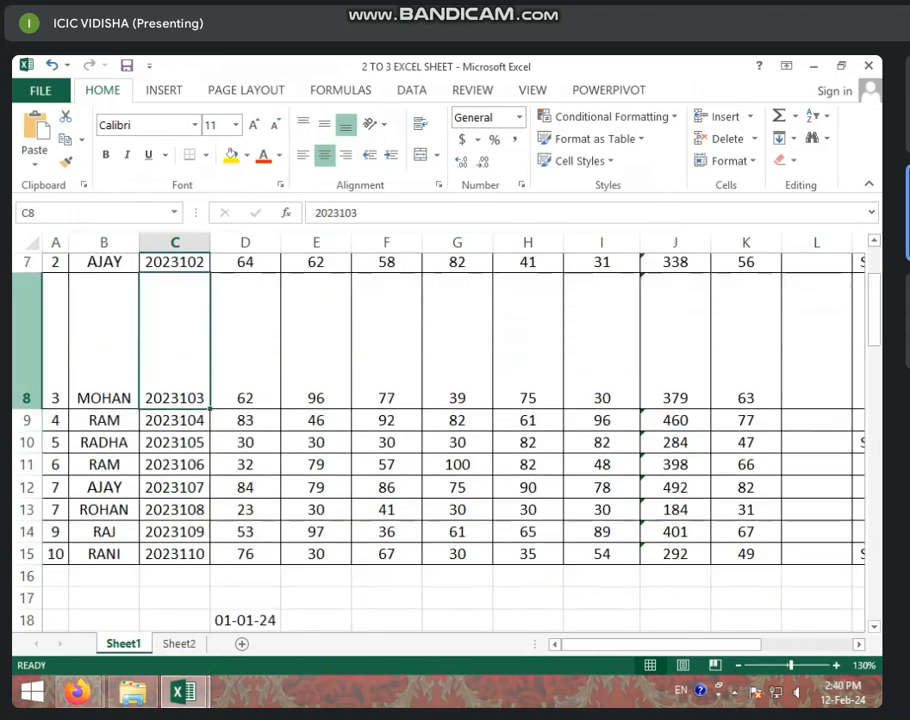
{"action": "left_click", "coordinate": [17, 351]}
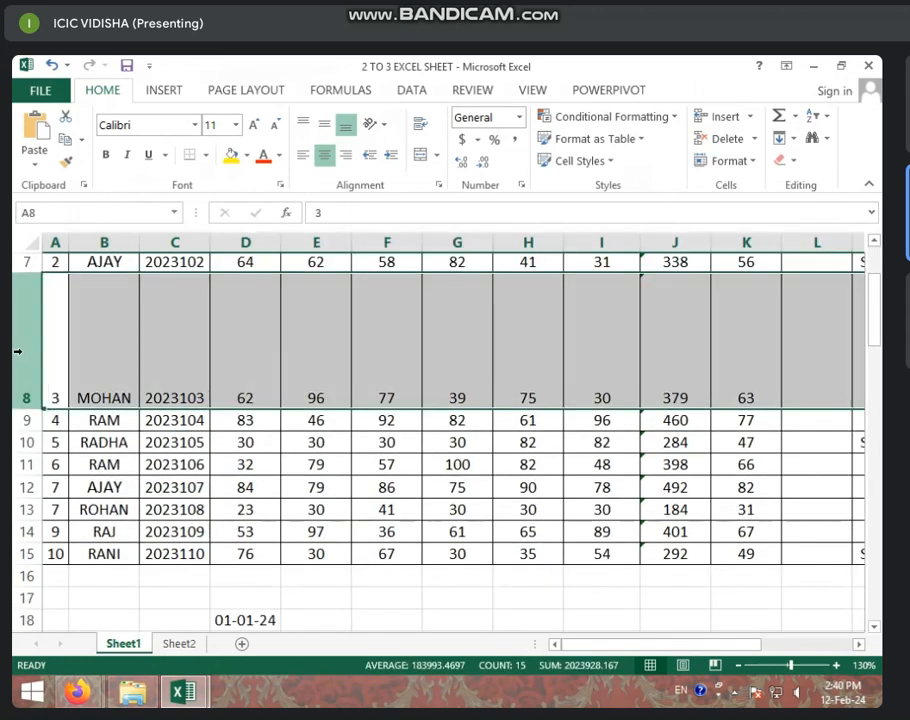
Step: AutoFit the height of the selected row 8 to its contents
{"action": "left_click", "coordinate": [749, 166]}
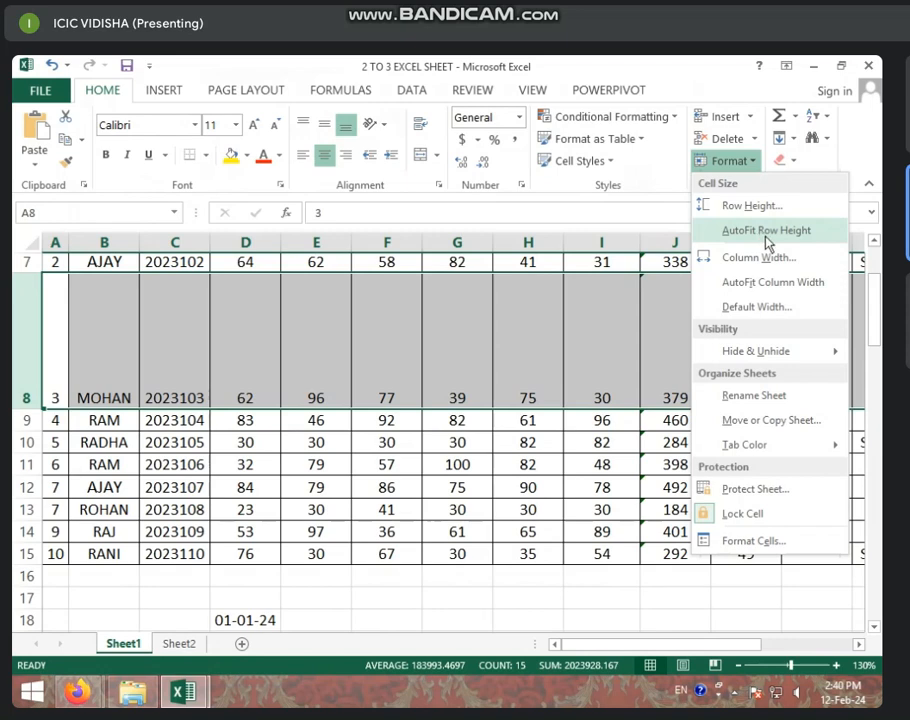
{"action": "left_click", "coordinate": [768, 233]}
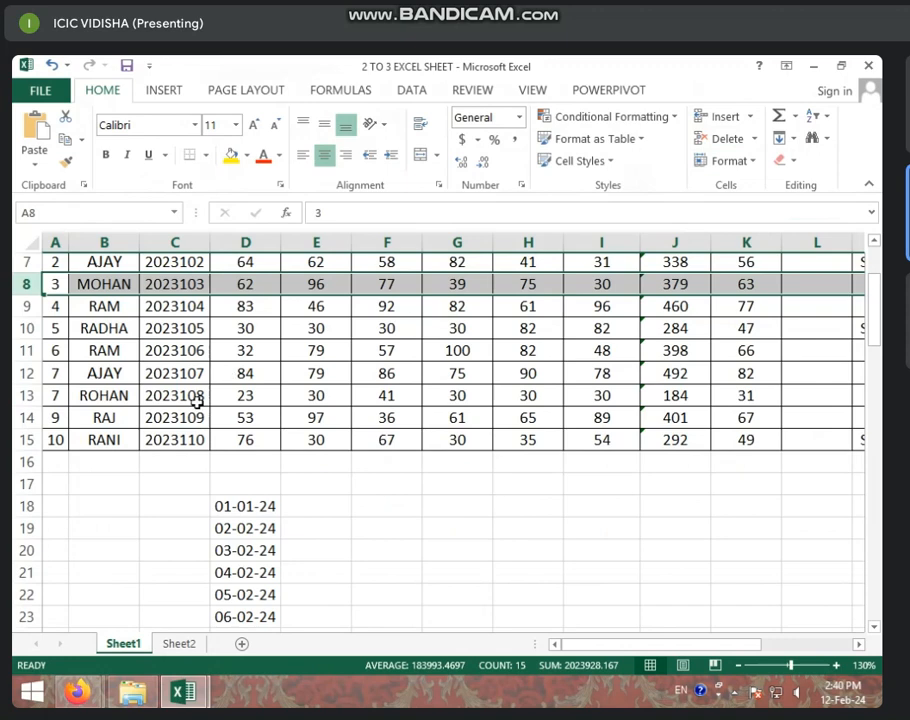
{"action": "scroll", "coordinate": [233, 396], "scroll_direction": "up", "scroll_amount": 2}
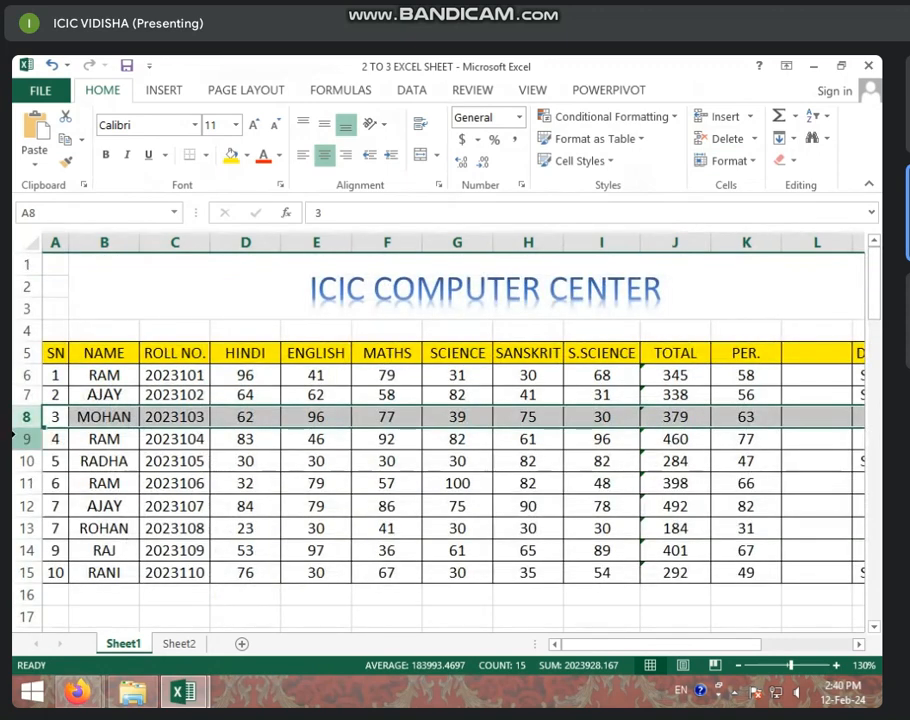
Step: Stretch row 8 freehand to a height of about 30.75 and fit it back to its contents from its lower boundary
{"action": "left_click_drag", "start_coordinate": [24, 428], "coordinate": [26, 492]}
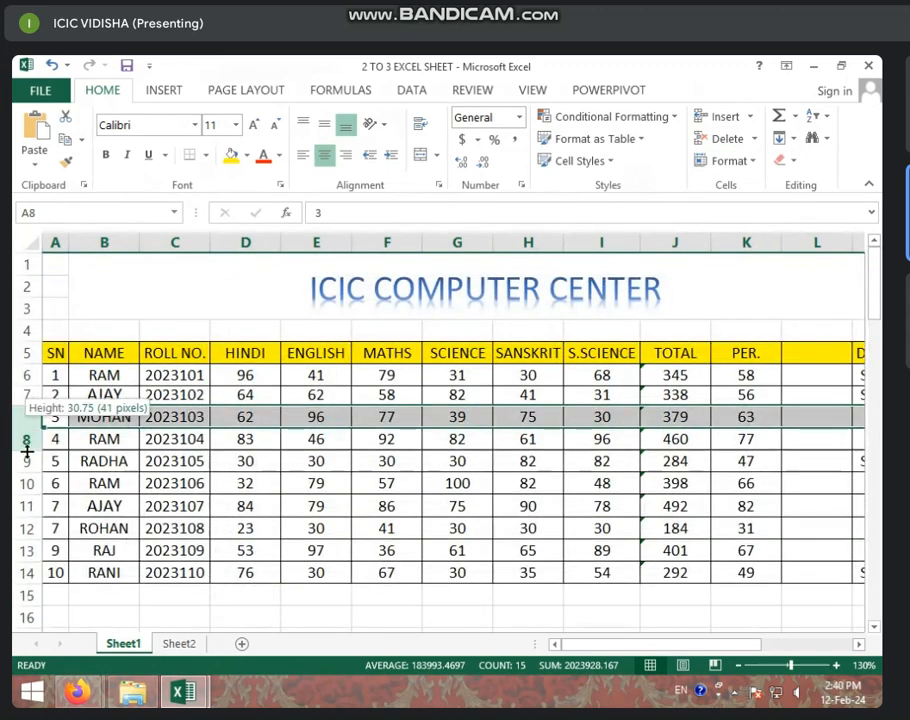
{"action": "left_click", "coordinate": [130, 508]}
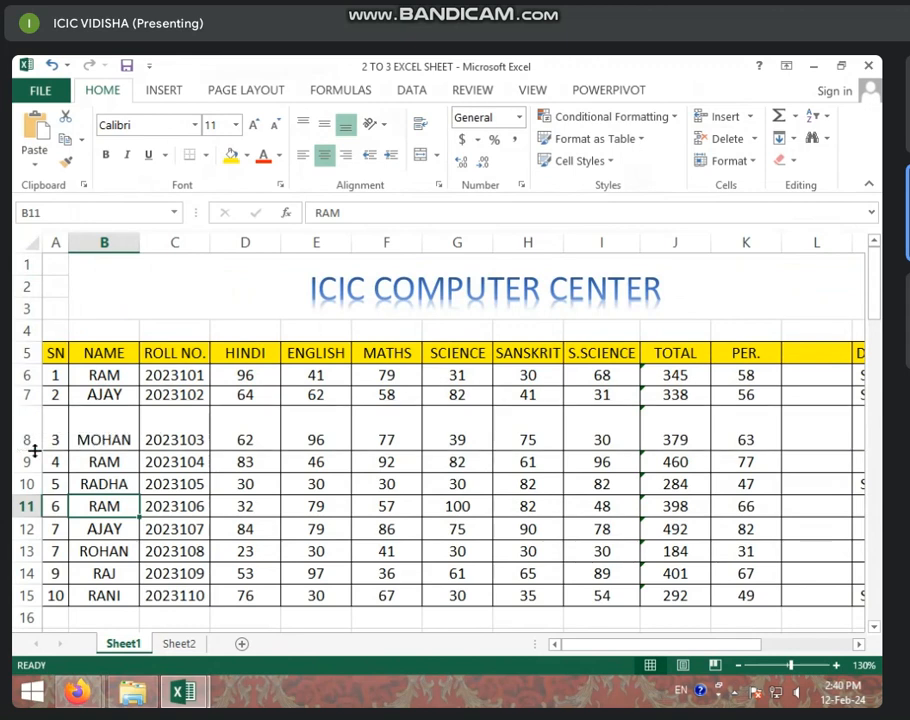
{"action": "double_click", "coordinate": [35, 451]}
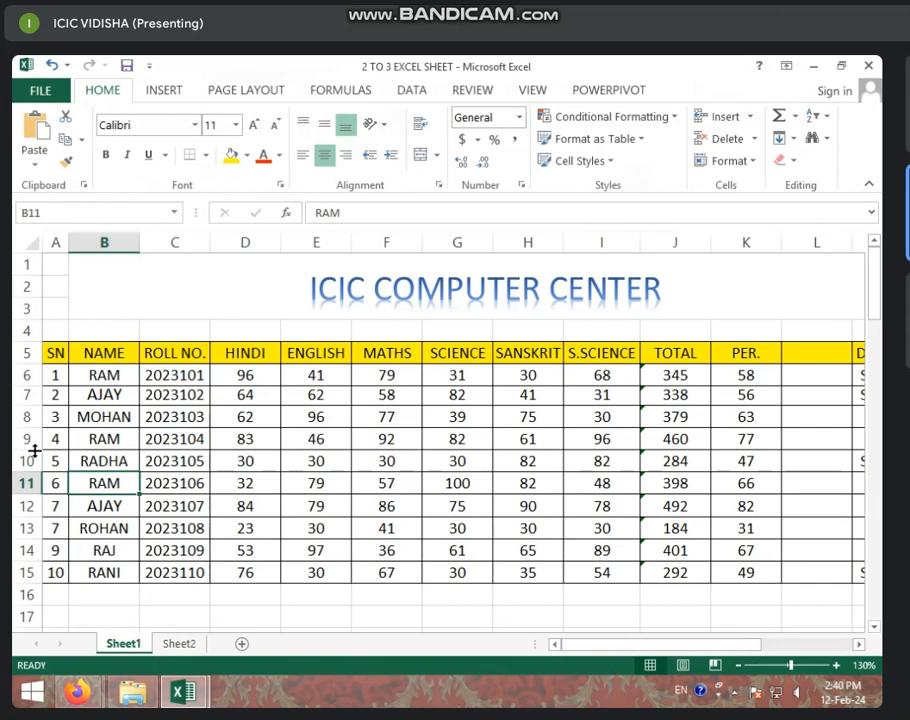
{"action": "left_click", "coordinate": [195, 438]}
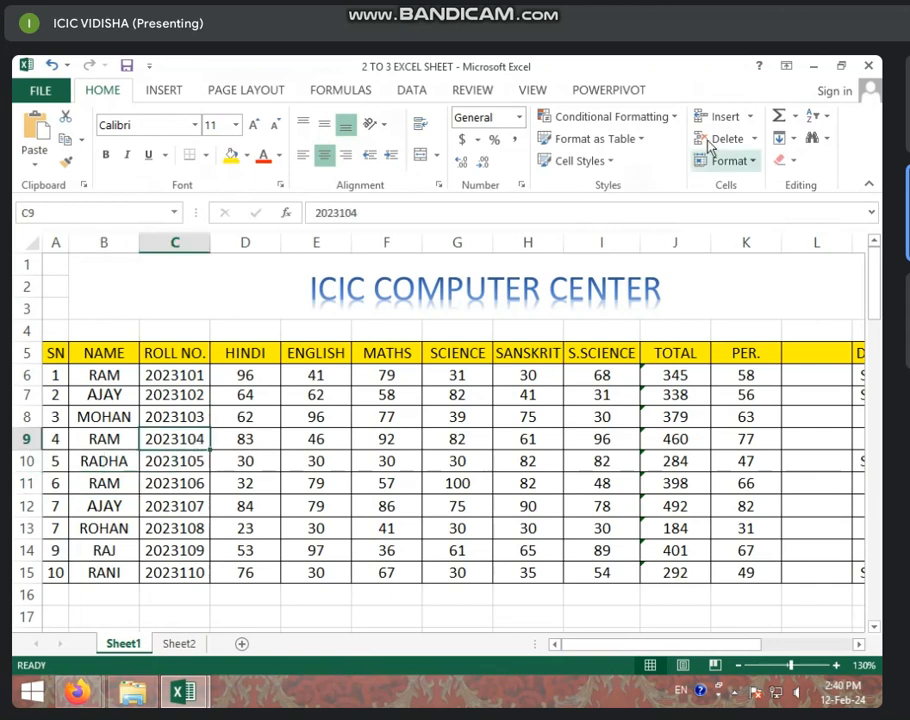
{"action": "left_click", "coordinate": [750, 164]}
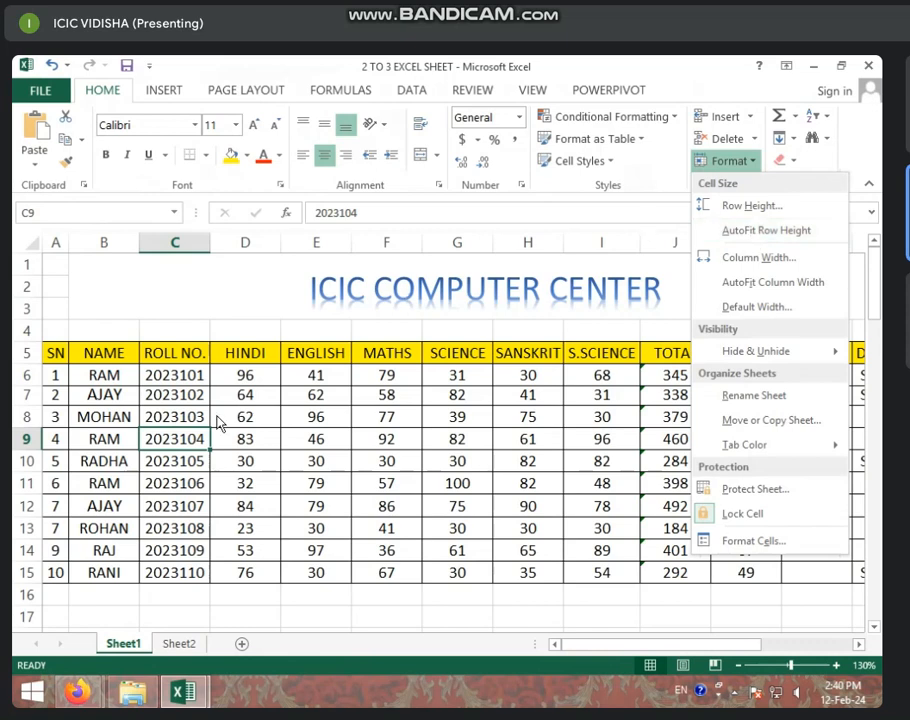
{"action": "left_click", "coordinate": [27, 450]}
{"action": "left_click", "coordinate": [27, 446]}
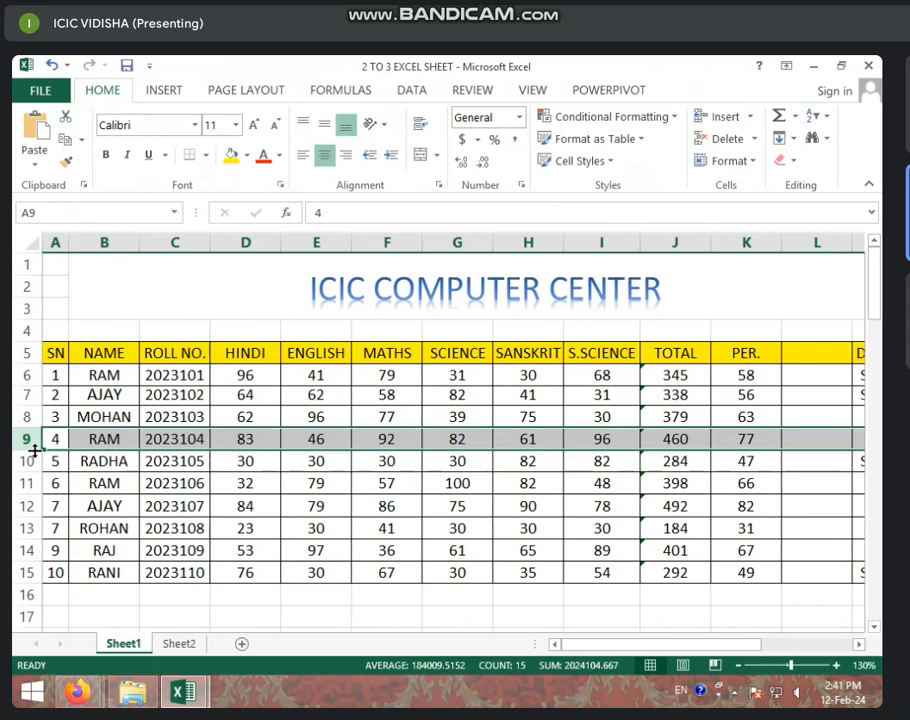
Step: Enlarge the font of the name in cell B9 step by step to size 28
{"action": "left_click", "coordinate": [126, 453]}
{"action": "left_click", "coordinate": [126, 447]}
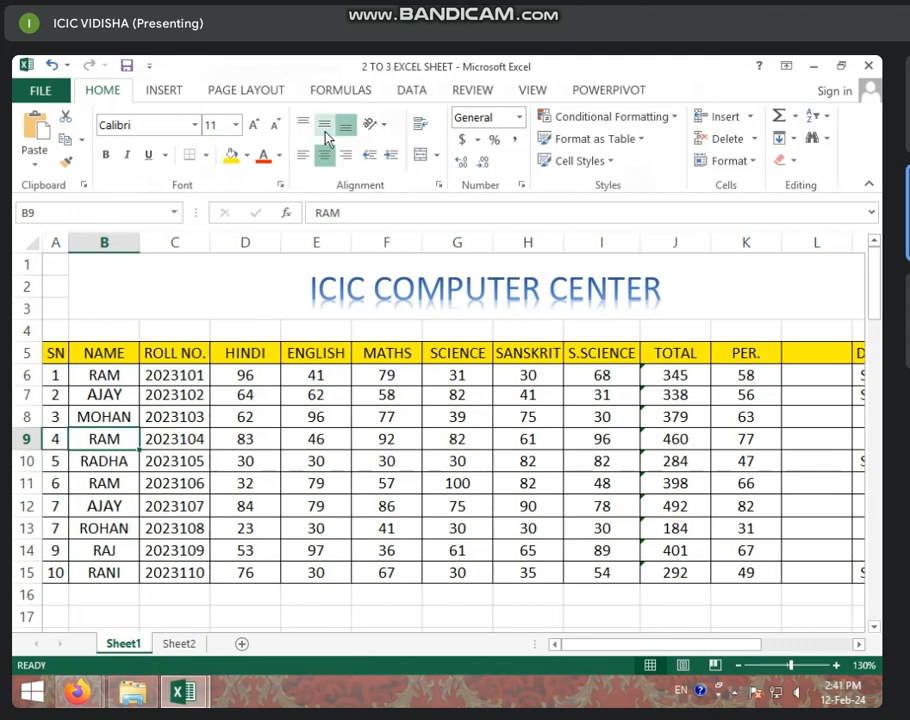
{"action": "left_click", "coordinate": [254, 128]}
{"action": "triple_click", "coordinate": [254, 128]}
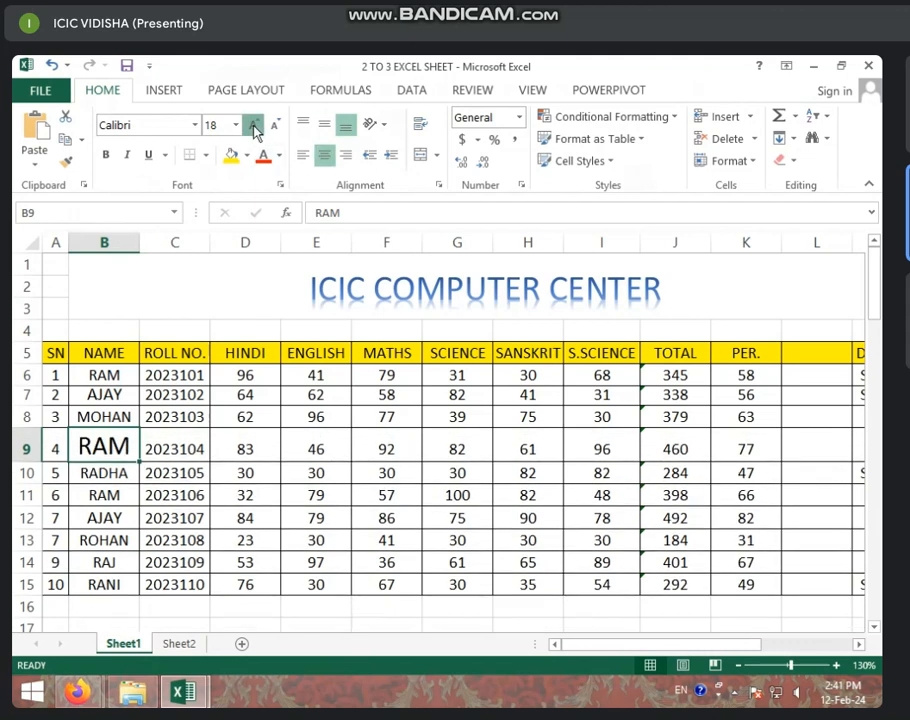
{"action": "double_click", "coordinate": [254, 128]}
{"action": "triple_click", "coordinate": [254, 128]}
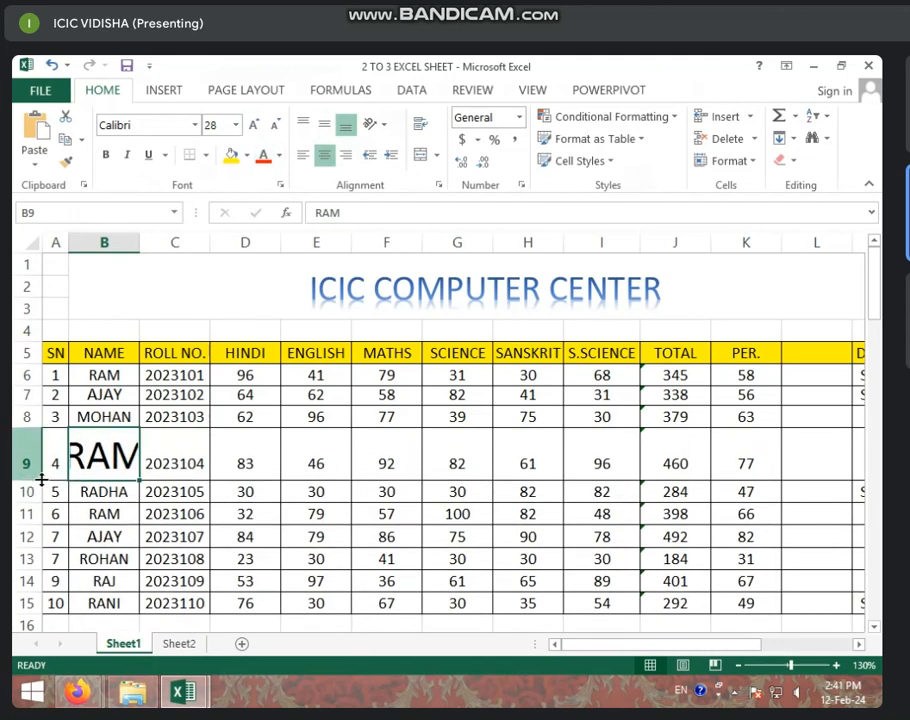
Step: Stretch row 9 freehand to about twice its height and bring it back to the height of its enlarged text
{"action": "left_click_drag", "start_coordinate": [40, 480], "coordinate": [38, 541]}
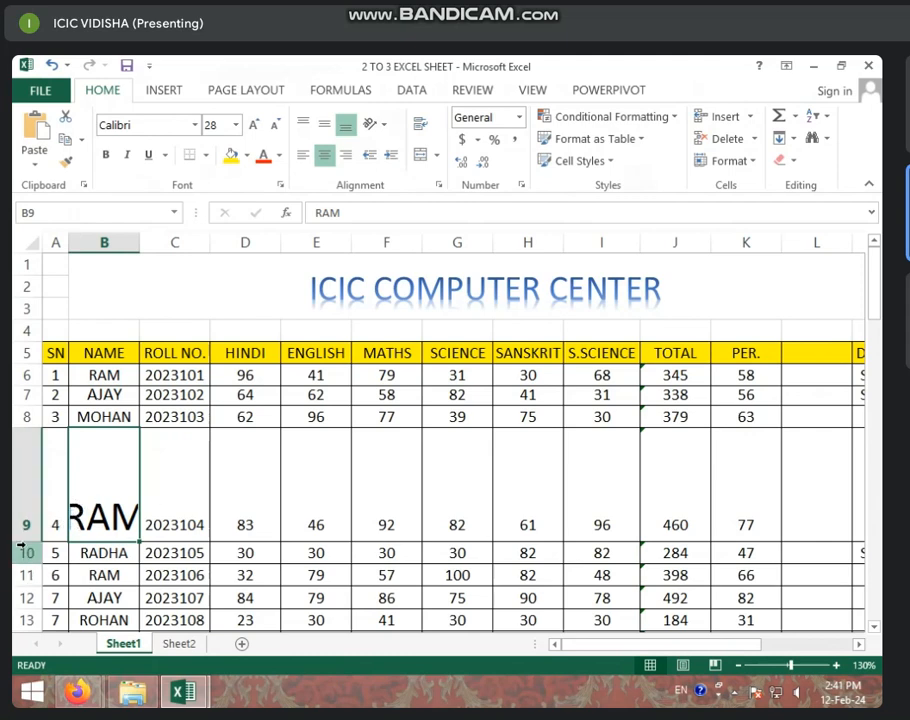
{"action": "left_click_drag", "start_coordinate": [22, 538], "coordinate": [22, 480]}
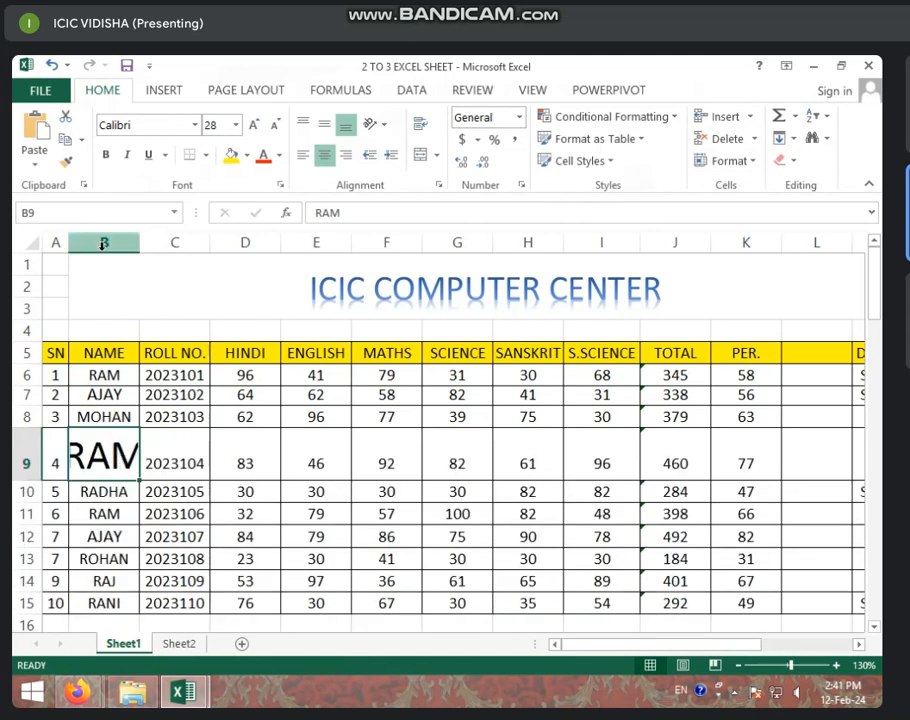
Step: Reduce the font of the name in cell B9 step by step to size 11
{"action": "left_click", "coordinate": [276, 128]}
{"action": "left_click", "coordinate": [276, 130]}
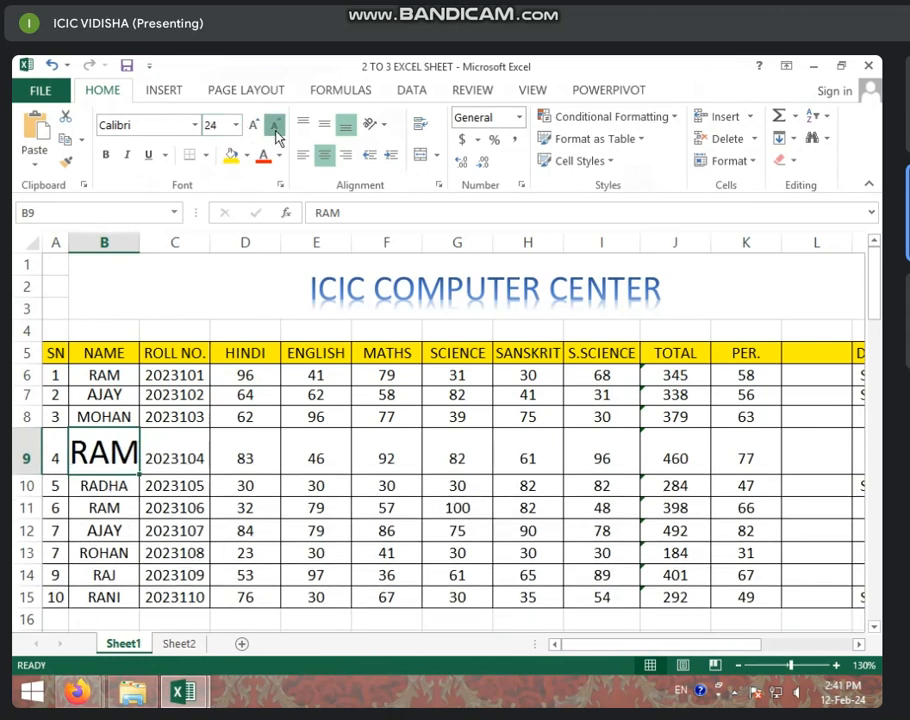
{"action": "left_click", "coordinate": [276, 130]}
{"action": "left_click", "coordinate": [276, 130]}
{"action": "left_click", "coordinate": [276, 130]}
{"action": "left_click", "coordinate": [276, 130]}
{"action": "left_click", "coordinate": [276, 130]}
{"action": "left_click", "coordinate": [276, 130]}
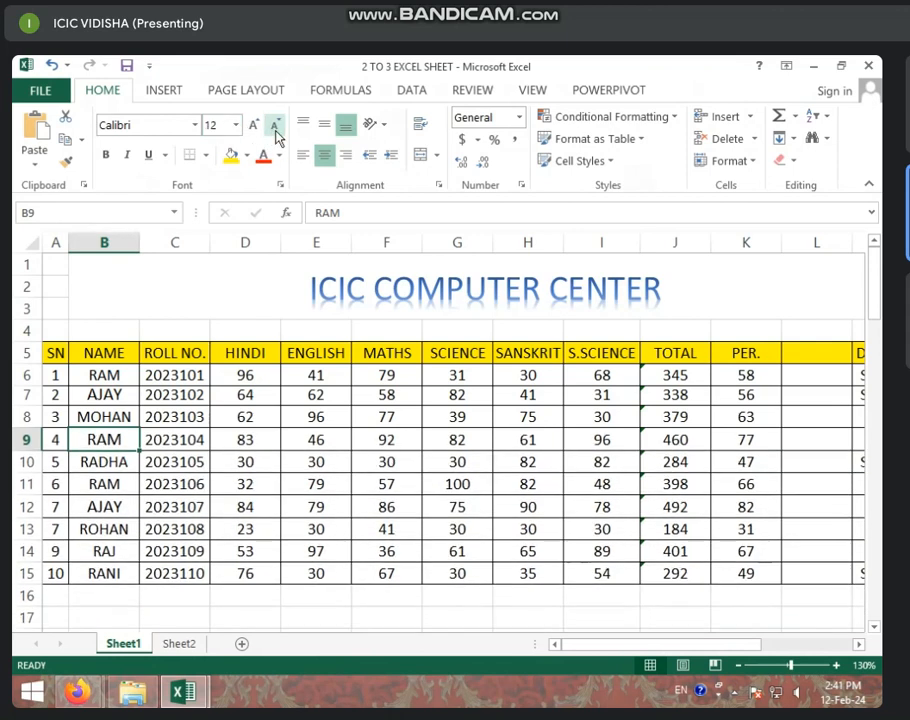
{"action": "left_click", "coordinate": [276, 130]}
{"action": "left_click", "coordinate": [150, 413]}
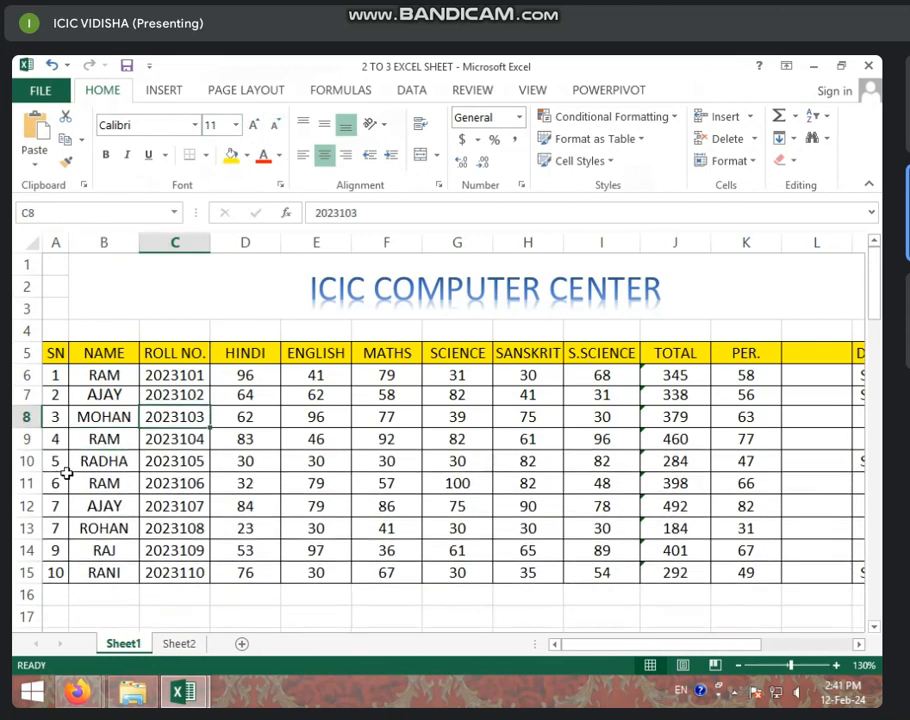
{"action": "left_click", "coordinate": [62, 480]}
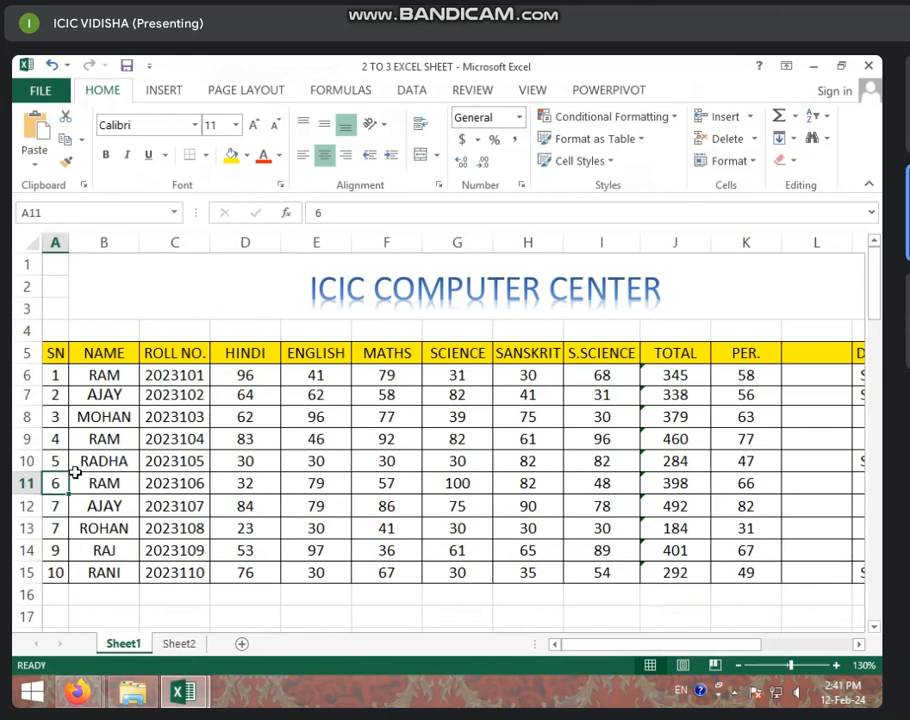
{"action": "left_click", "coordinate": [758, 162]}
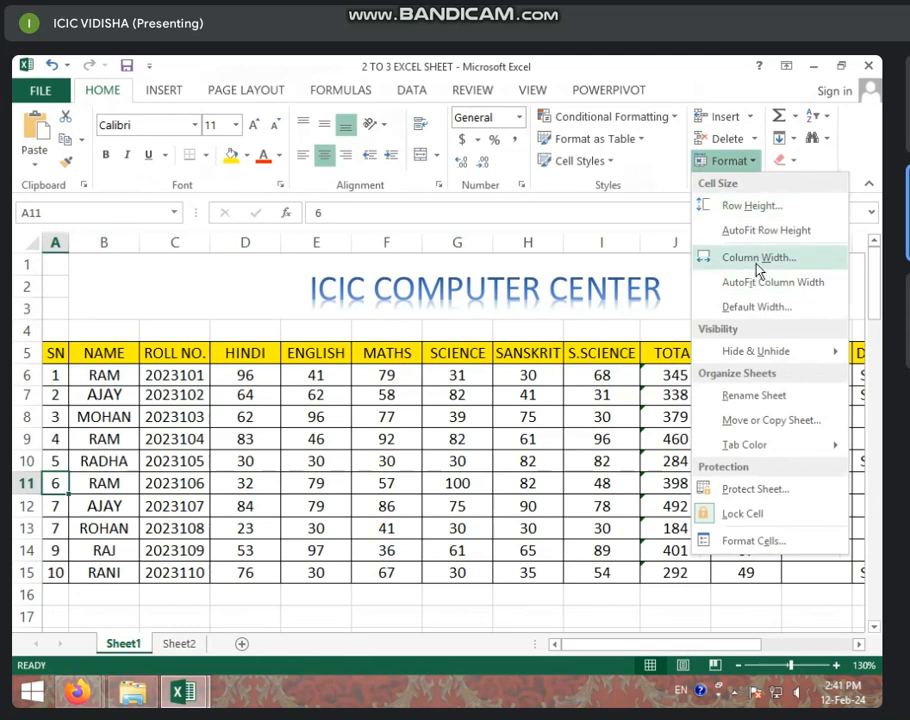
{"action": "left_click", "coordinate": [436, 472]}
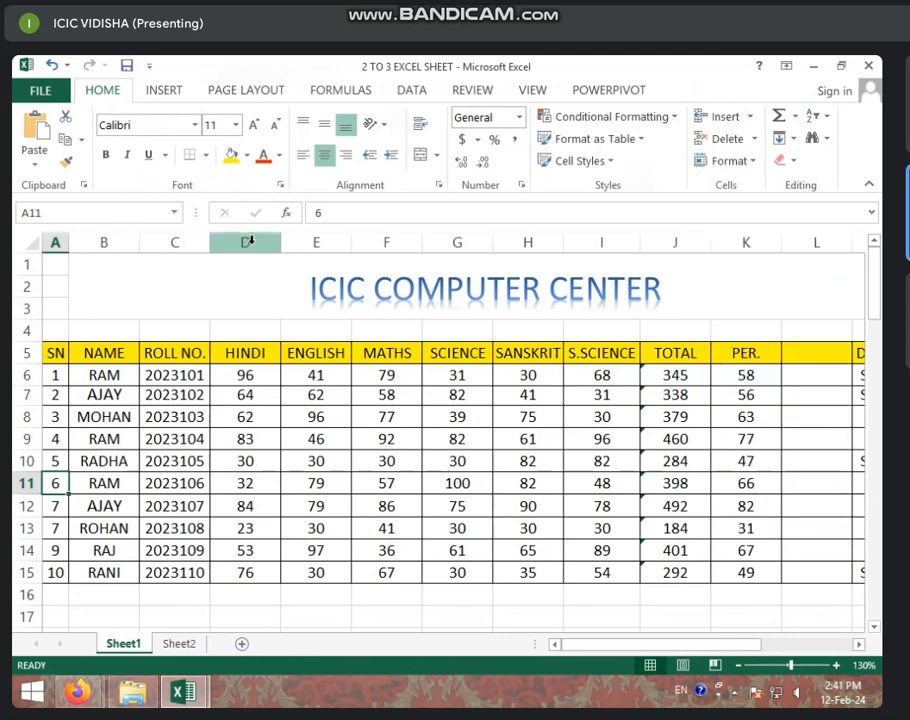
Step: Widen the ROLL NO. column C freehand to about 14.86 and set its exact column width to 17
{"action": "left_click", "coordinate": [175, 243]}
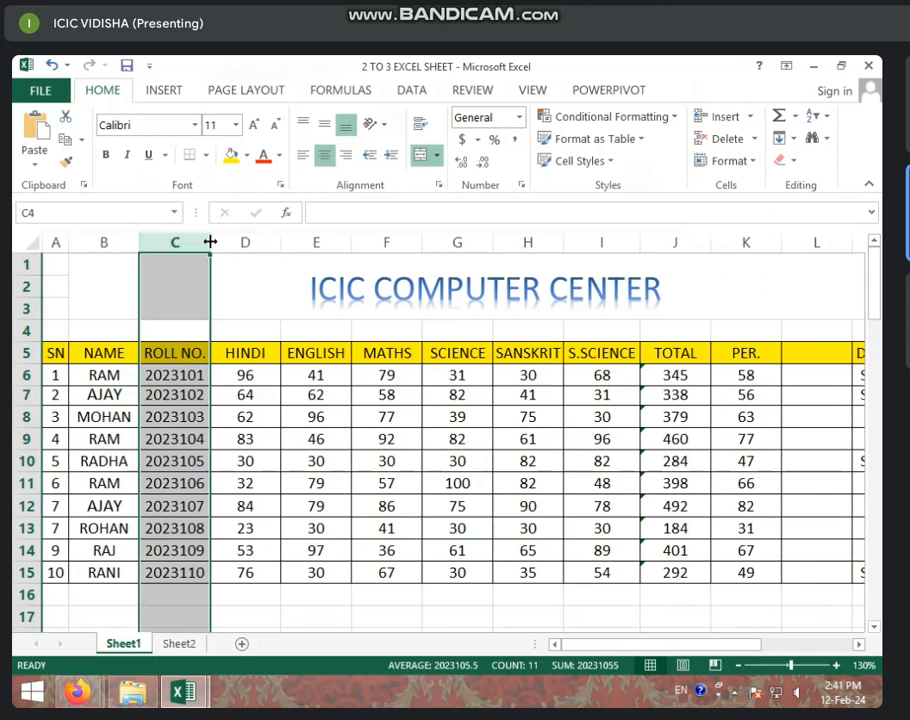
{"action": "left_click_drag", "start_coordinate": [210, 242], "coordinate": [260, 248]}
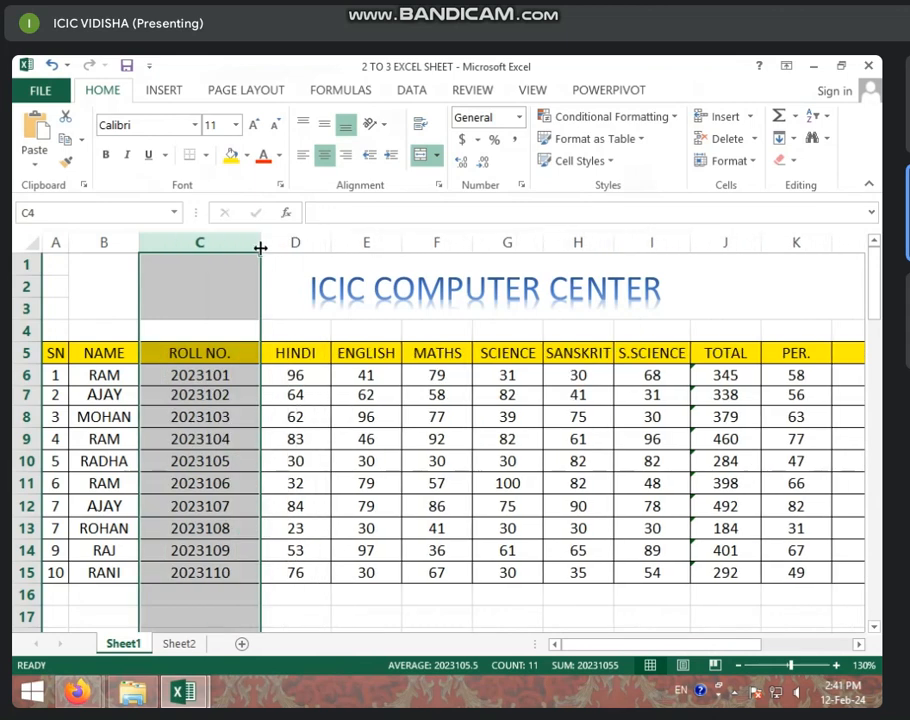
{"action": "left_click", "coordinate": [753, 163]}
{"action": "left_click", "coordinate": [771, 258]}
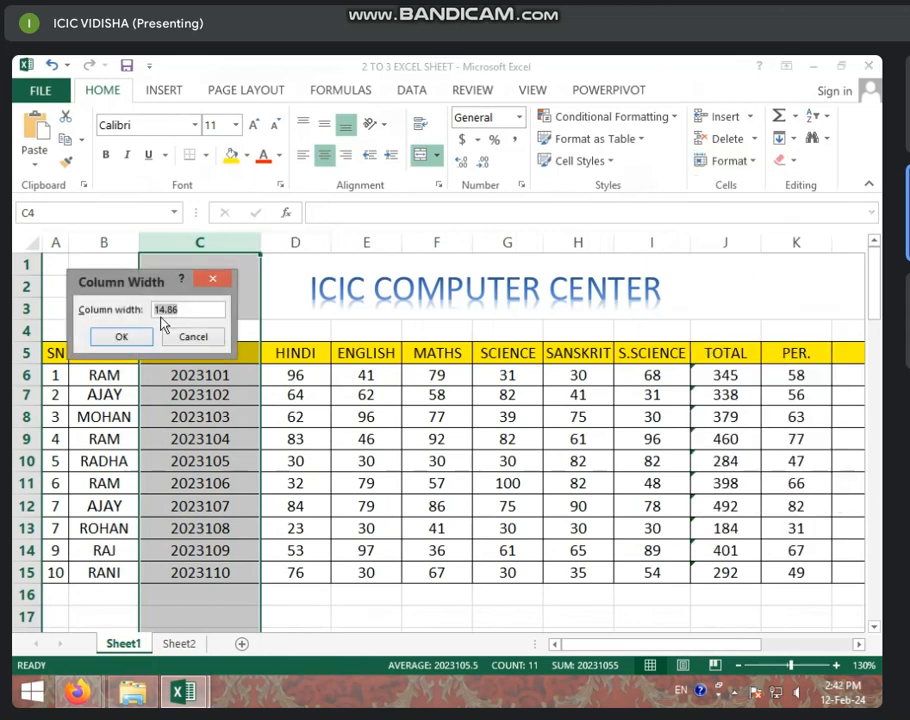
{"action": "left_click_drag", "start_coordinate": [197, 309], "coordinate": [81, 310]}
{"action": "type", "text": "17"}
{"action": "left_click", "coordinate": [122, 336]}
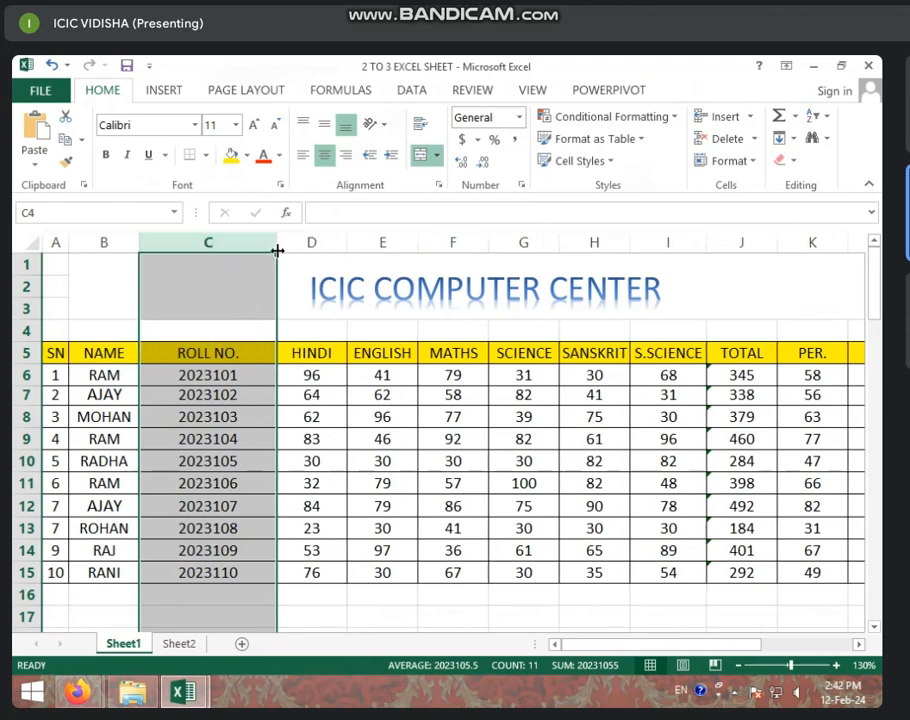
Step: Check the width of column C at its boundary and fit the column to its contents from there
{"action": "left_click_drag", "start_coordinate": [277, 249], "coordinate": [277, 249]}
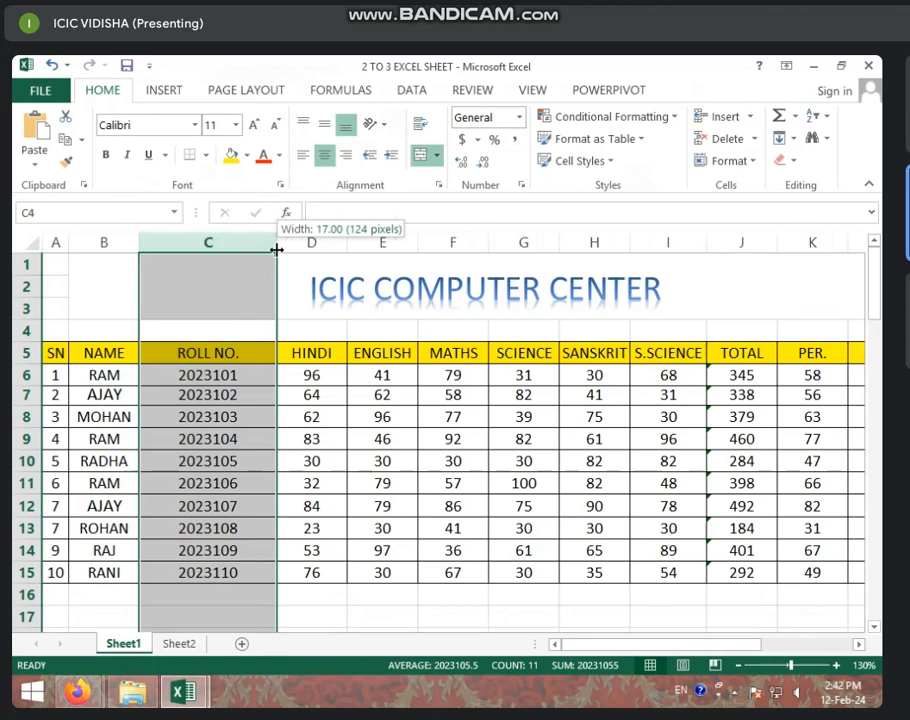
{"action": "left_click_drag", "start_coordinate": [277, 249], "coordinate": [277, 249]}
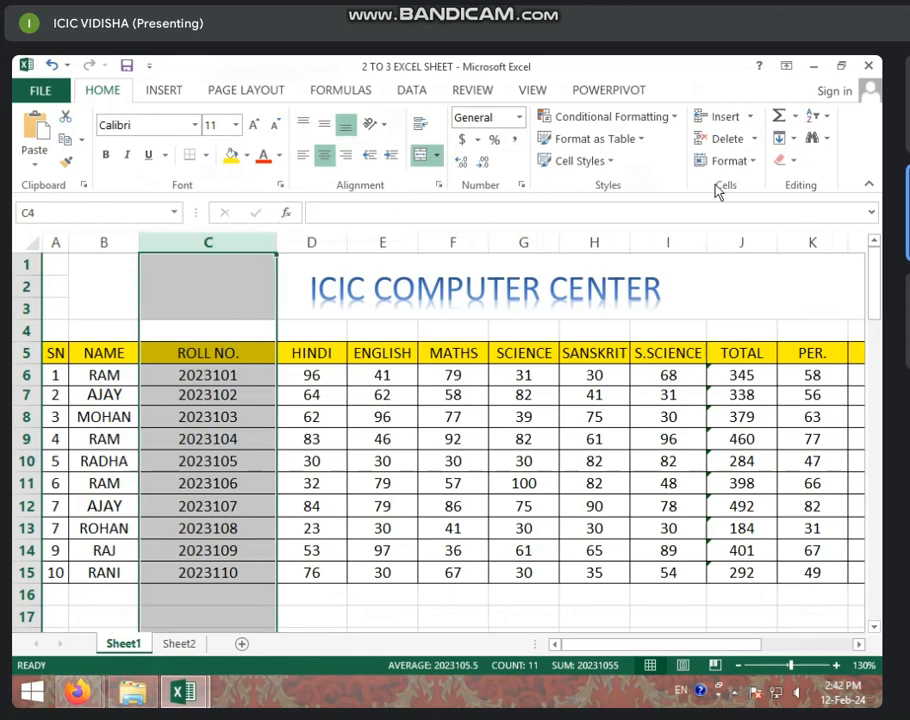
{"action": "double_click", "coordinate": [276, 245]}
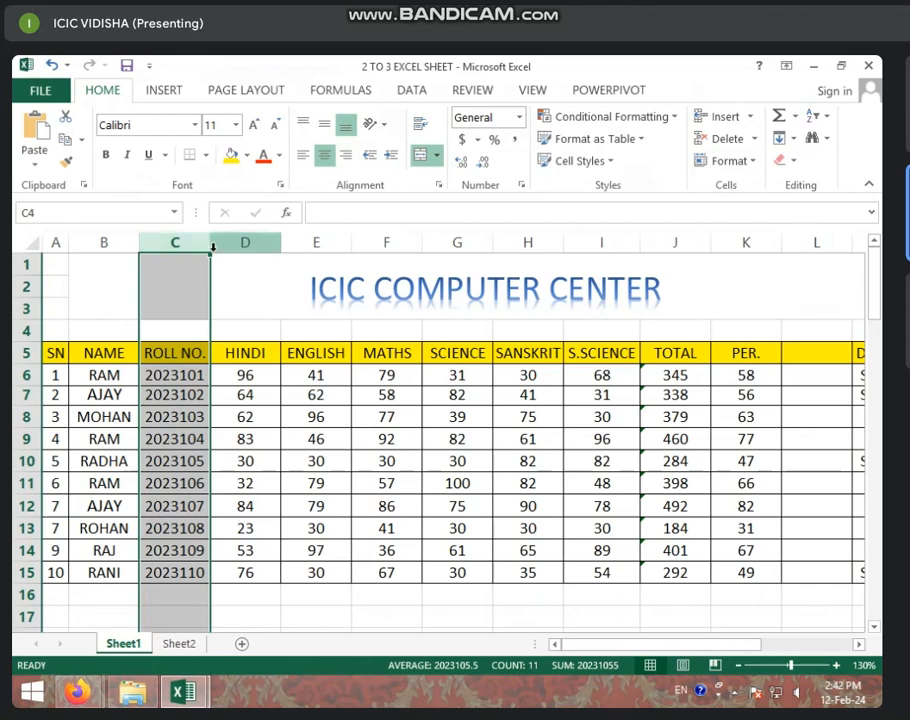
Step: Stretch column C freehand to about three times its width and apply AutoFit Column Width to it
{"action": "left_click_drag", "start_coordinate": [211, 244], "coordinate": [362, 257]}
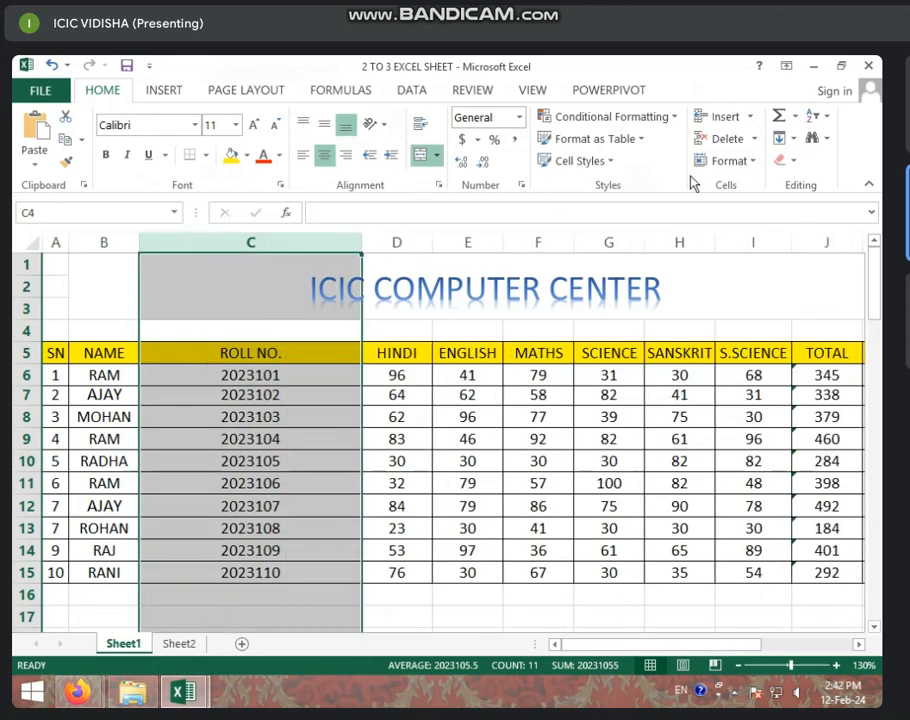
{"action": "left_click", "coordinate": [747, 162]}
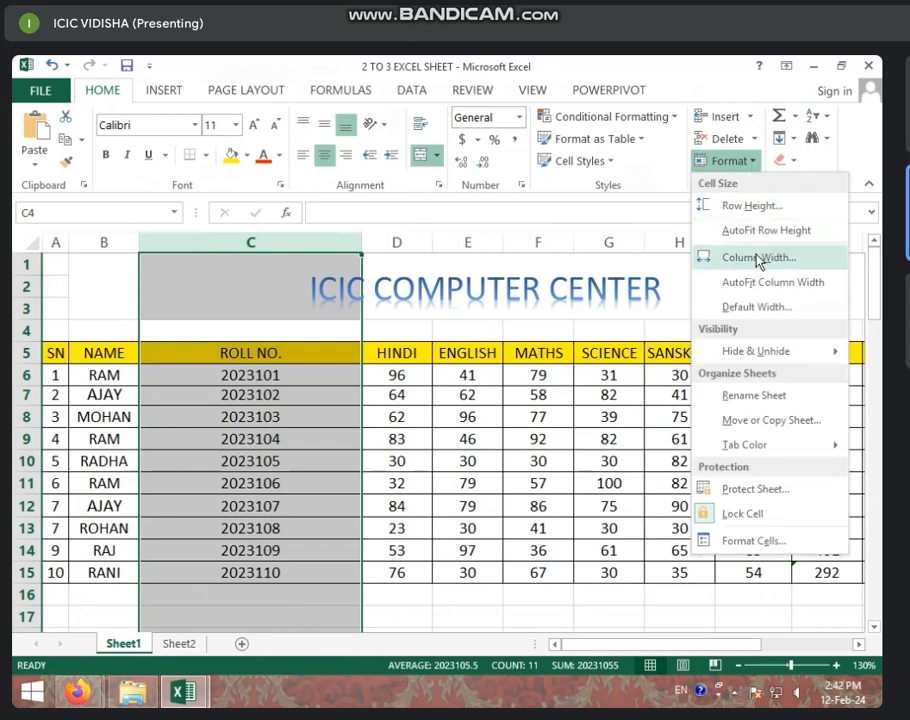
{"action": "left_click", "coordinate": [827, 284]}
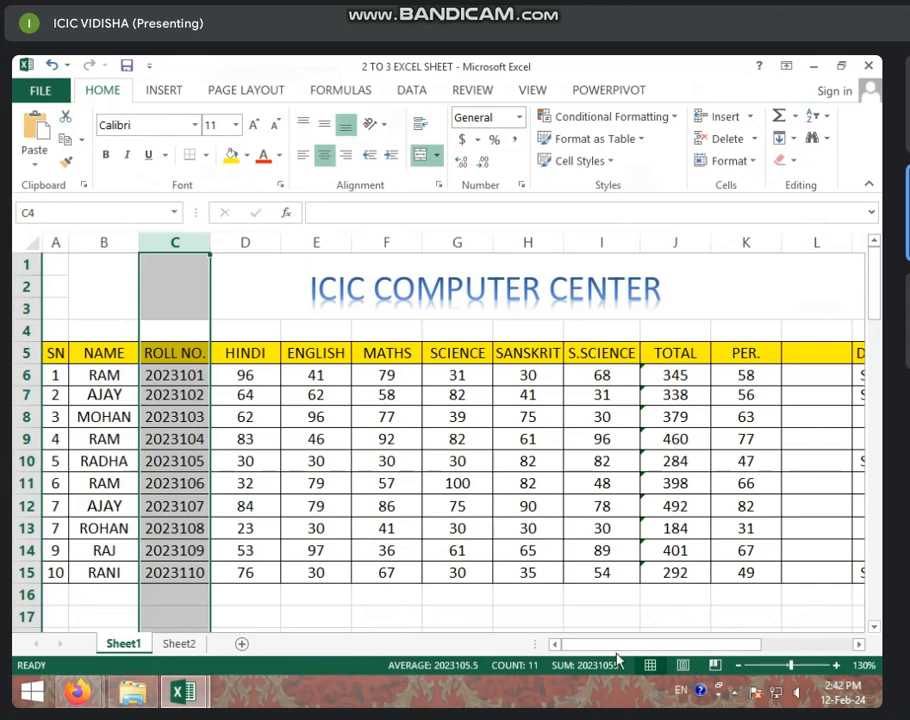
Step: Enter the text ICIC COMPUTER CENTER in cell T6, in the empty area beyond the RESULT column
{"action": "left_click_drag", "start_coordinate": [615, 645], "coordinate": [650, 645]}
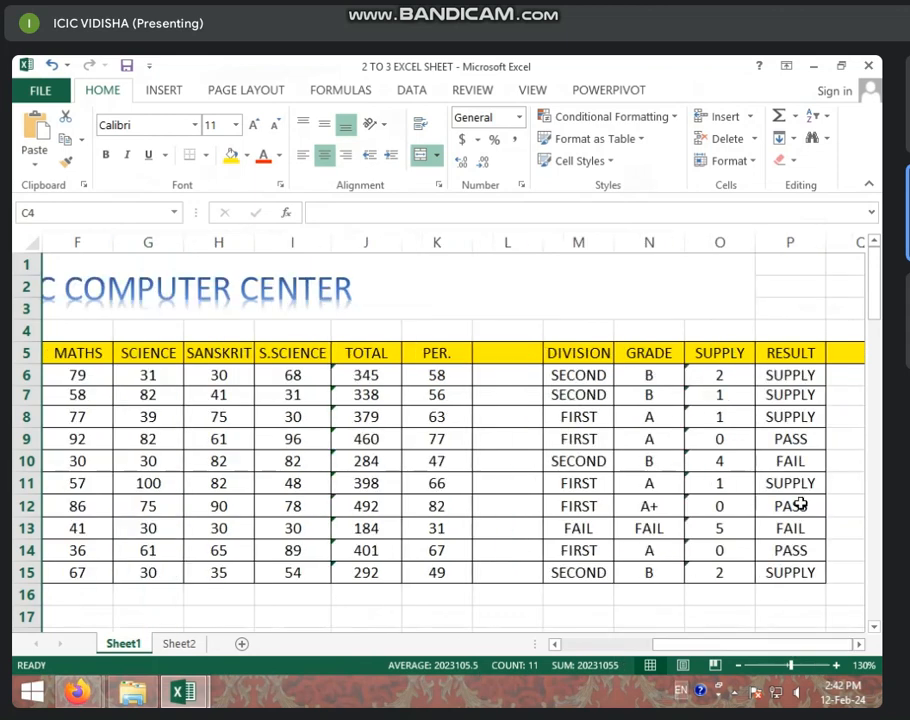
{"action": "left_click", "coordinate": [751, 476]}
{"action": "key", "text": "Right"}
{"action": "key", "text": "Right"}
{"action": "key", "text": "Right"}
{"action": "key", "text": "Right"}
{"action": "key", "text": "Right"}
{"action": "key", "text": "Right"}
{"action": "key", "text": "Right"}
{"action": "key", "text": "Right"}
{"action": "key", "text": "Right"}
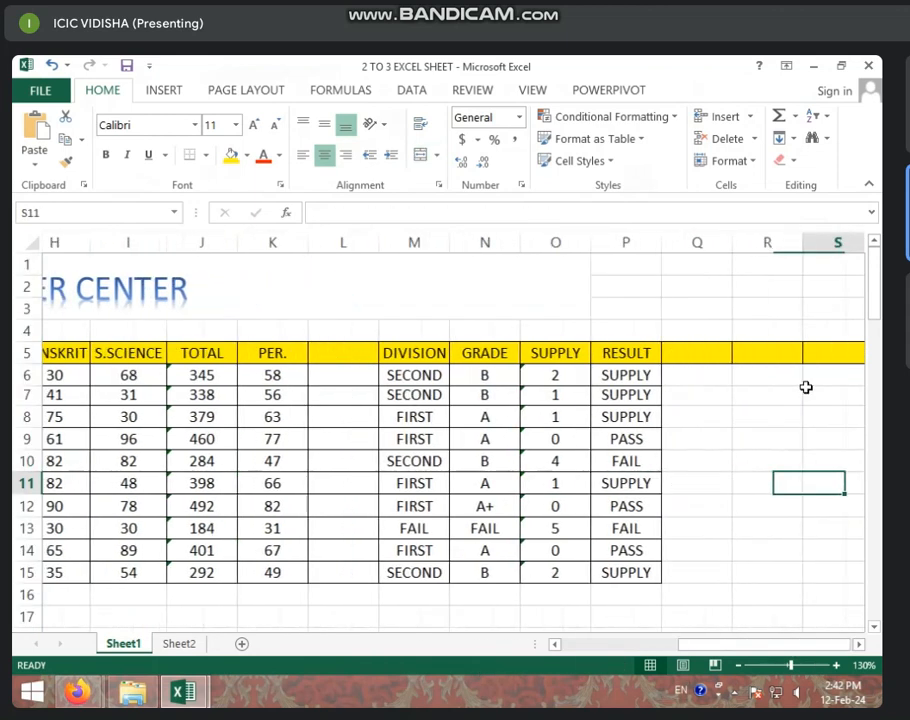
{"action": "left_click", "coordinate": [495, 382]}
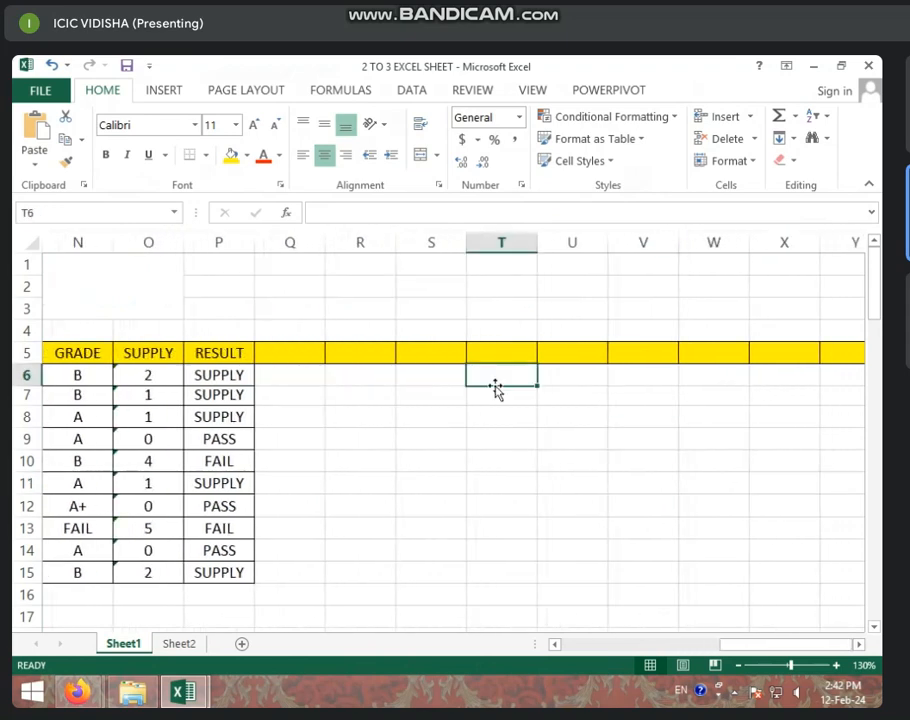
{"action": "type", "text": "ICIC C"}
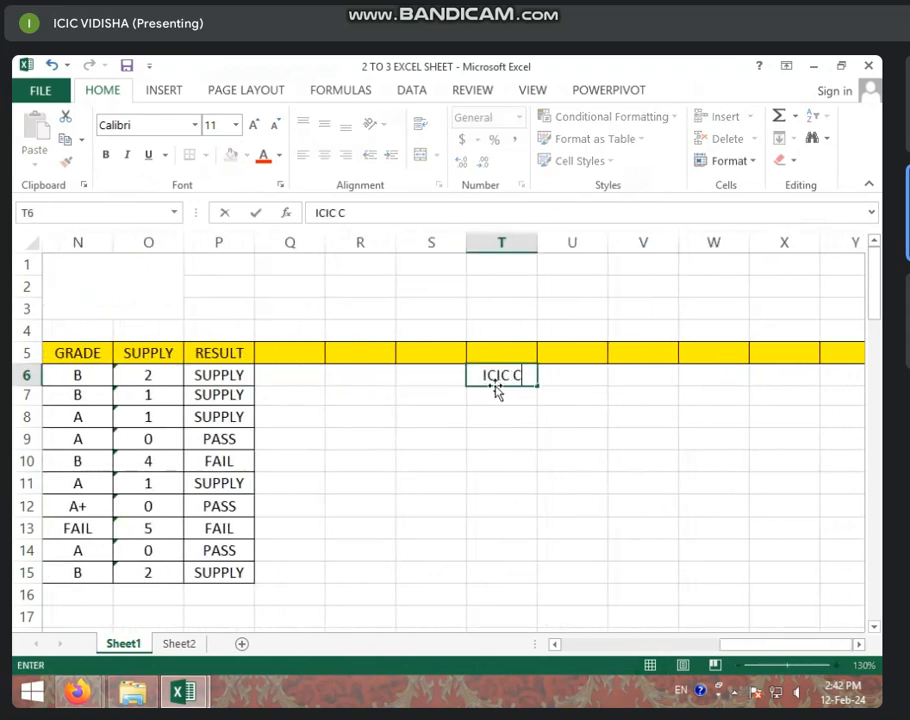
{"action": "type", "text": "OMPUTER C"}
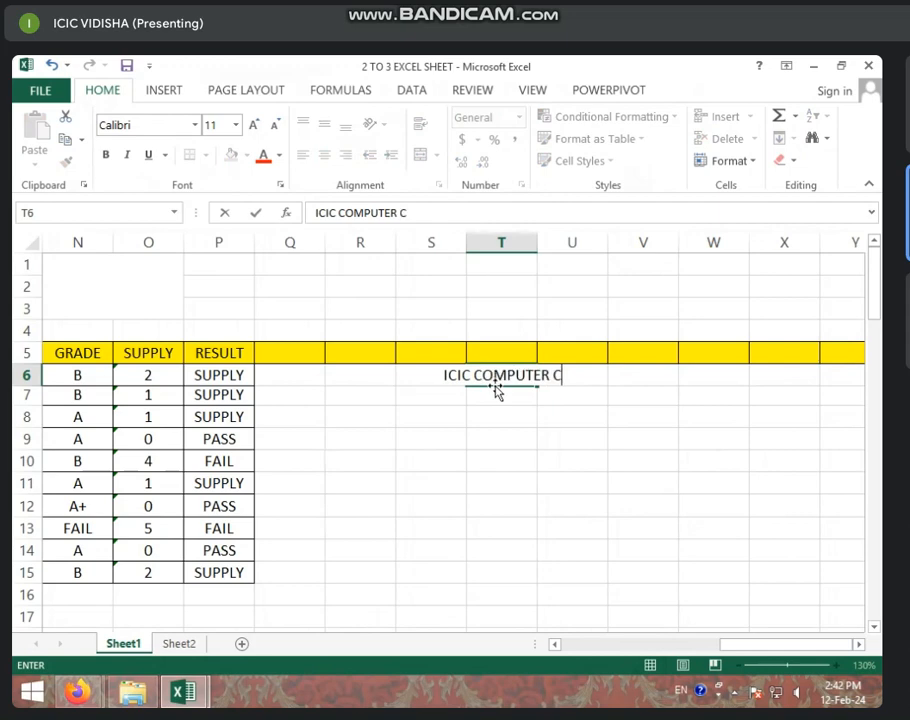
{"action": "type", "text": "ENTER"}
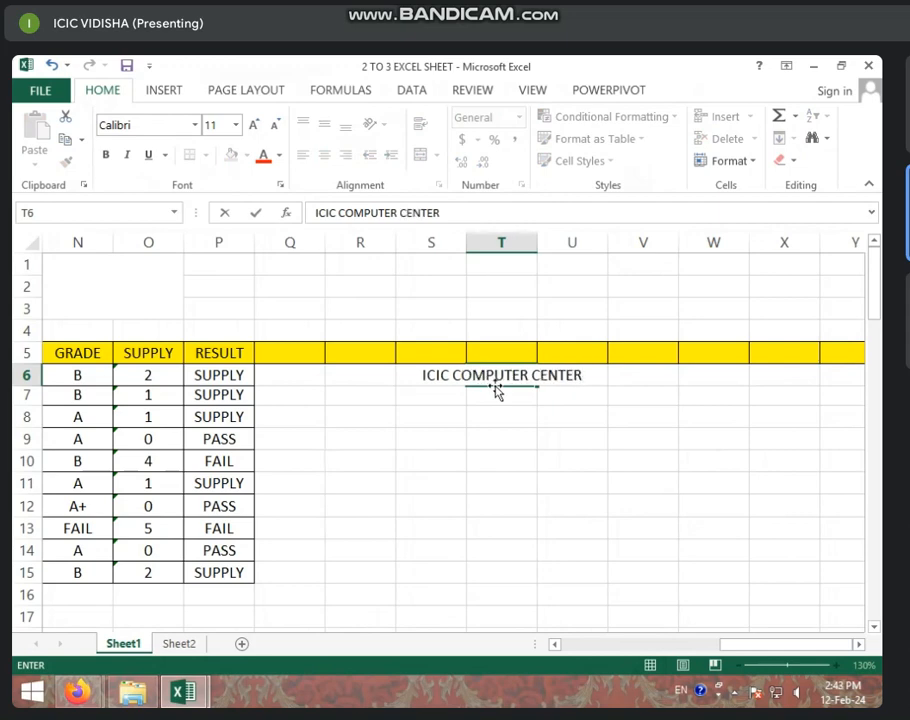
{"action": "key", "text": "Return"}
Step: Check which cells in row 6 the T6 text spans and fit column T to its contents from its boundary
{"action": "left_click", "coordinate": [490, 373]}
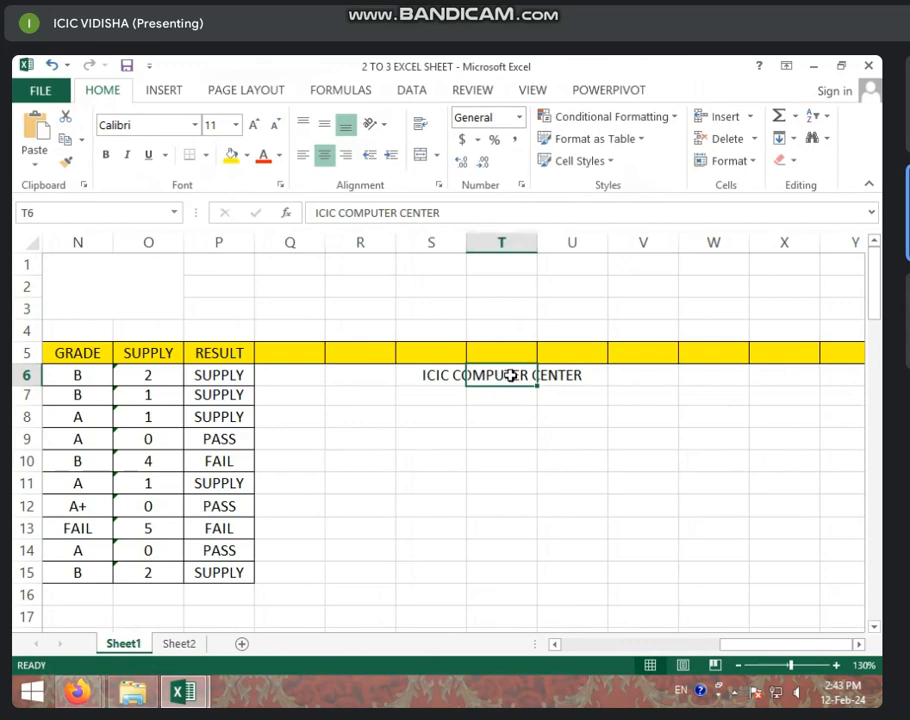
{"action": "left_click", "coordinate": [427, 380]}
{"action": "left_click", "coordinate": [542, 377]}
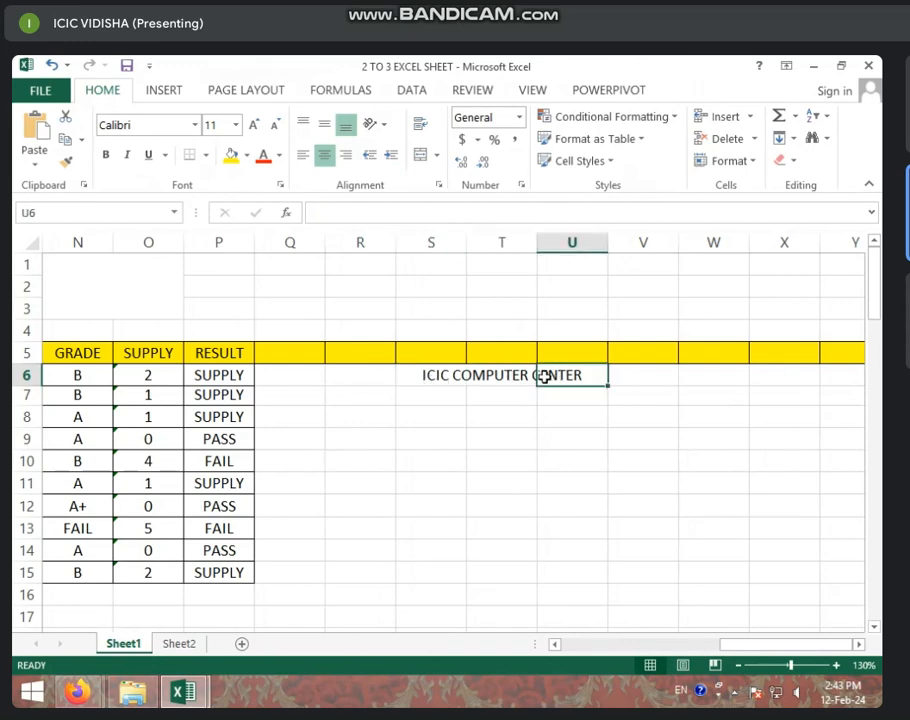
{"action": "left_click", "coordinate": [503, 375]}
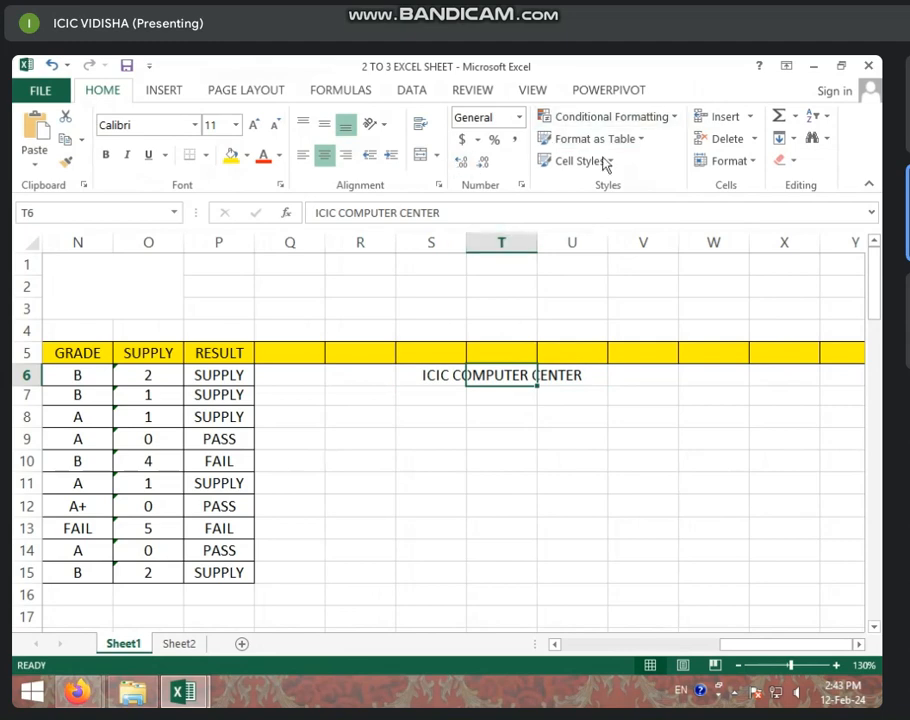
{"action": "double_click", "coordinate": [538, 244]}
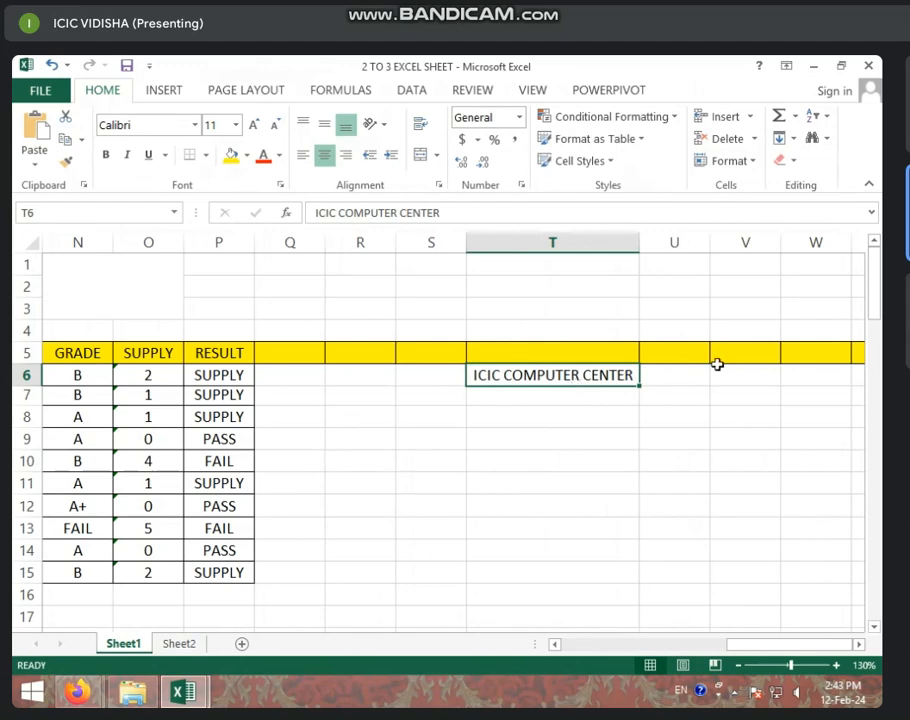
Step: View the default column width setting of the marks sheet and close it without changing it
{"action": "left_click", "coordinate": [750, 161]}
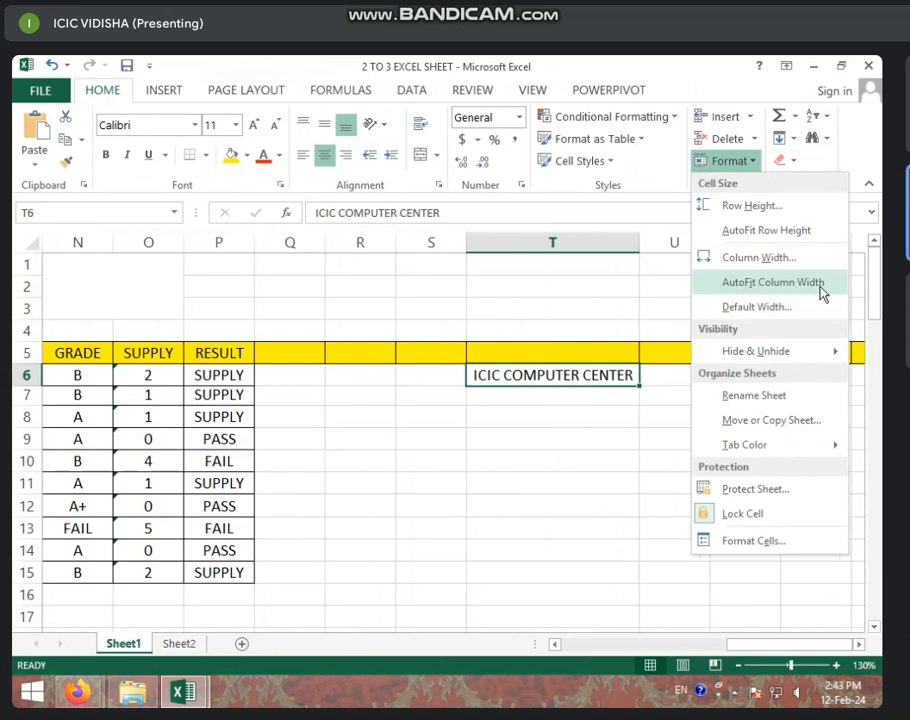
{"action": "left_click", "coordinate": [758, 310]}
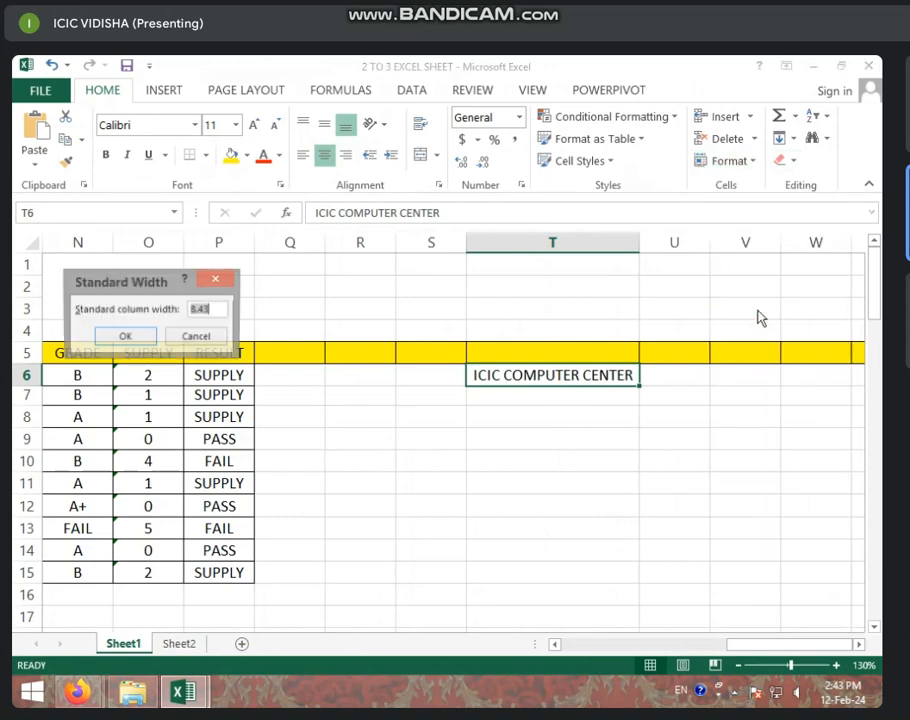
{"action": "left_click", "coordinate": [223, 281]}
{"action": "left_click", "coordinate": [404, 435]}
{"action": "left_click", "coordinate": [380, 383]}
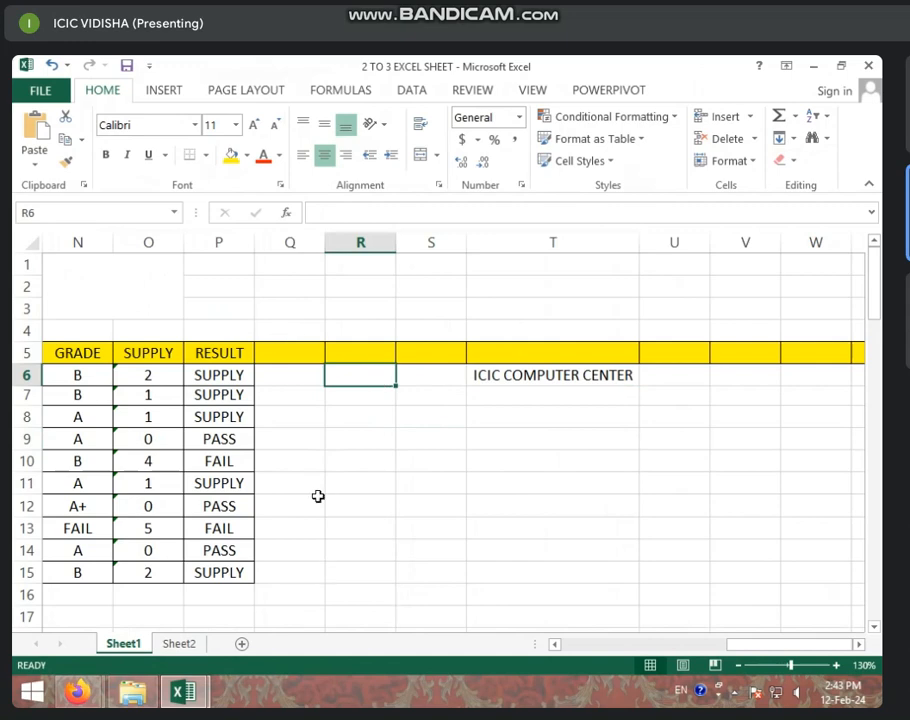
{"action": "left_click", "coordinate": [349, 419]}
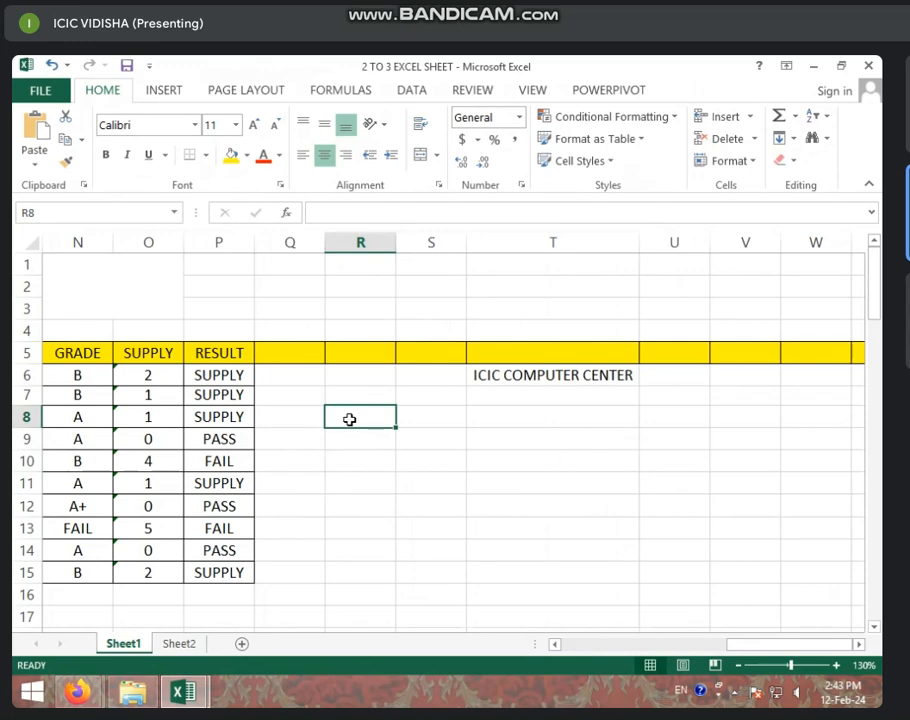
Step: Insert a new worksheet and confirm its standard column width of 8.43
{"action": "left_click", "coordinate": [241, 643]}
{"action": "left_click", "coordinate": [208, 393]}
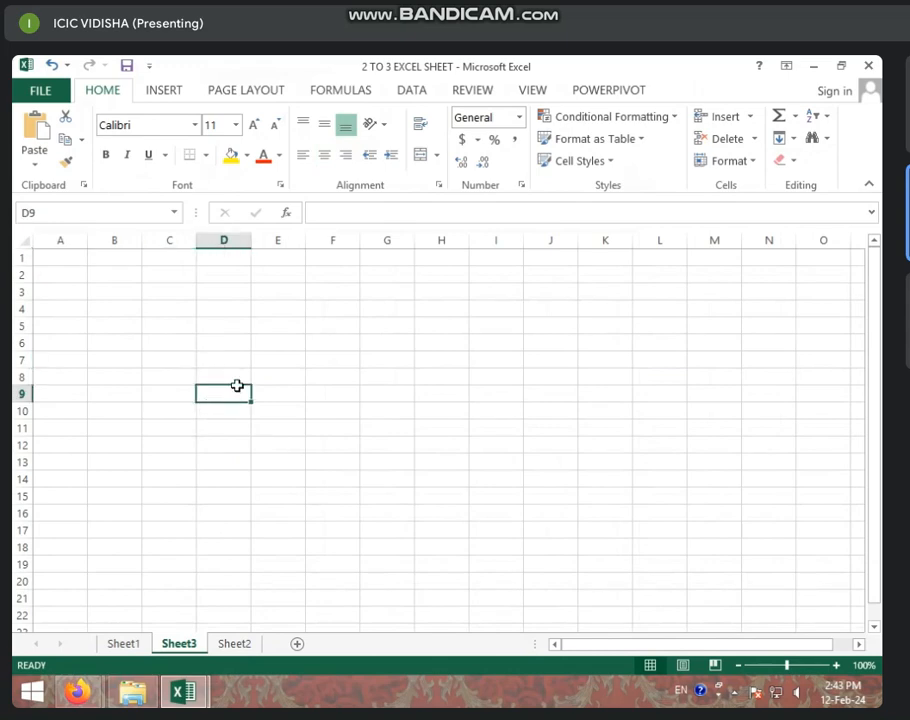
{"action": "left_click", "coordinate": [752, 162]}
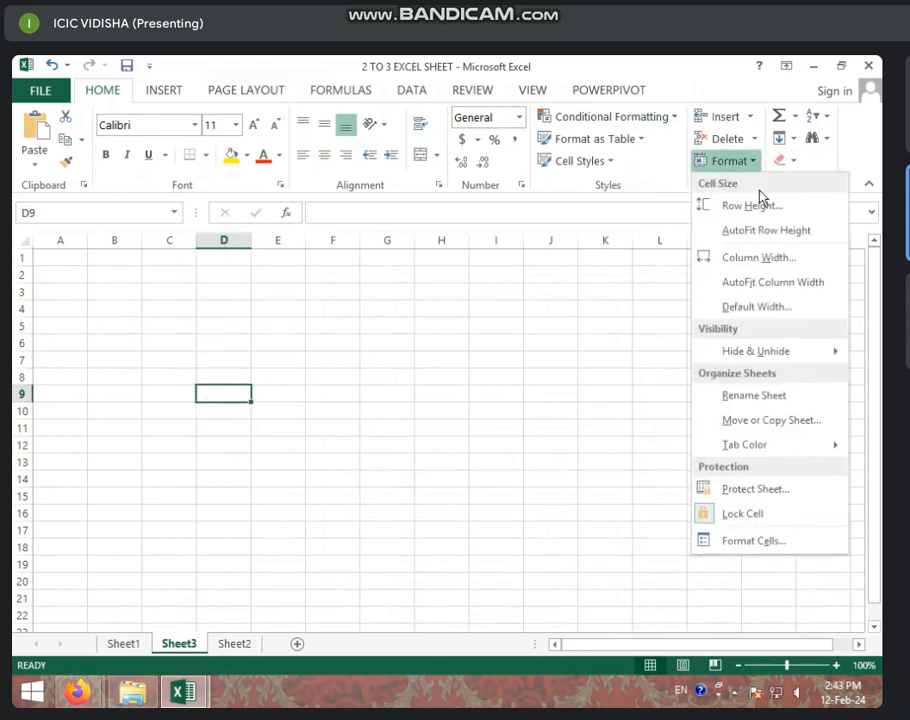
{"action": "left_click", "coordinate": [765, 307]}
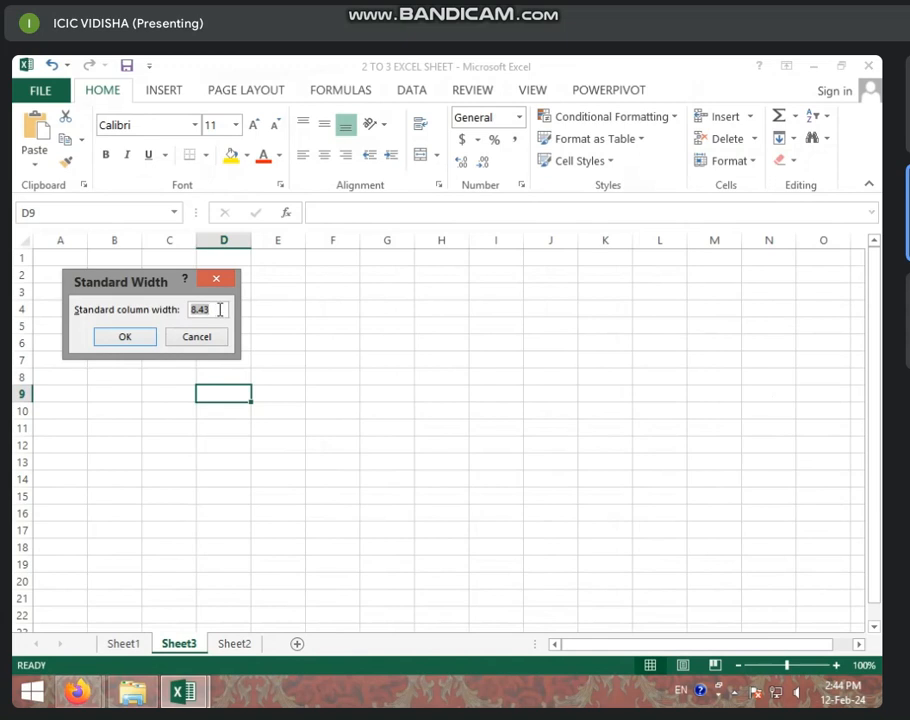
{"action": "left_click", "coordinate": [112, 341]}
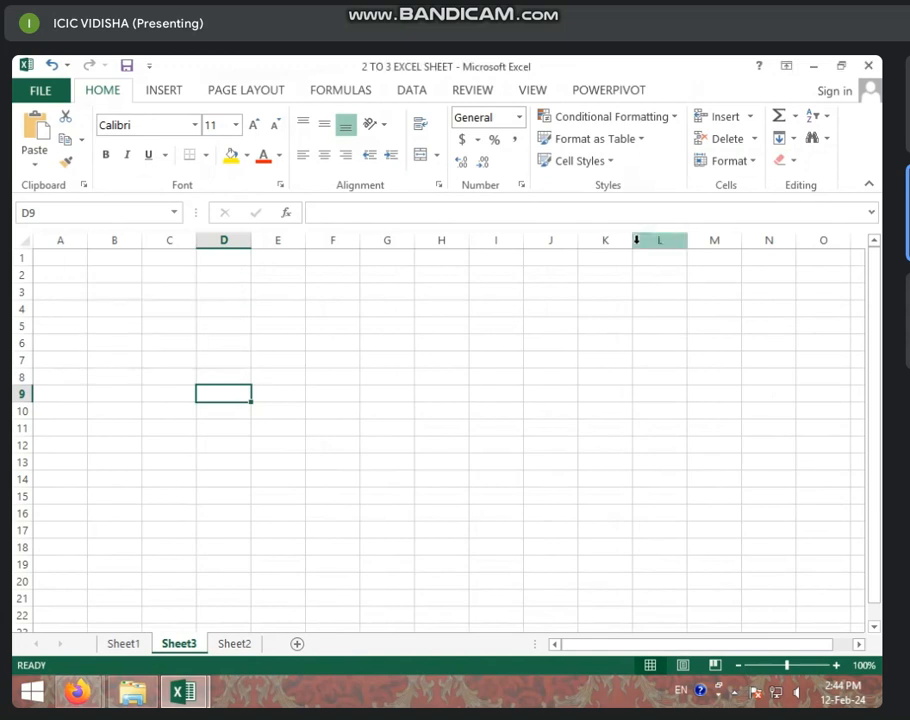
Step: Stretch column D of the new sheet freehand to about four times its width
{"action": "left_click", "coordinate": [249, 241]}
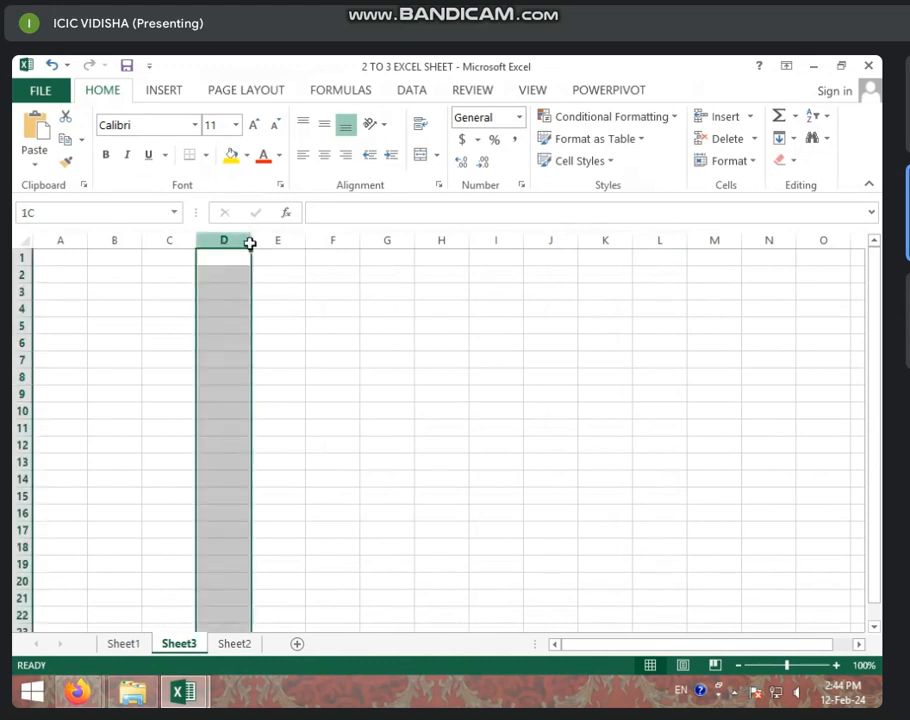
{"action": "left_click_drag", "start_coordinate": [252, 242], "coordinate": [420, 249]}
{"action": "left_click", "coordinate": [495, 360]}
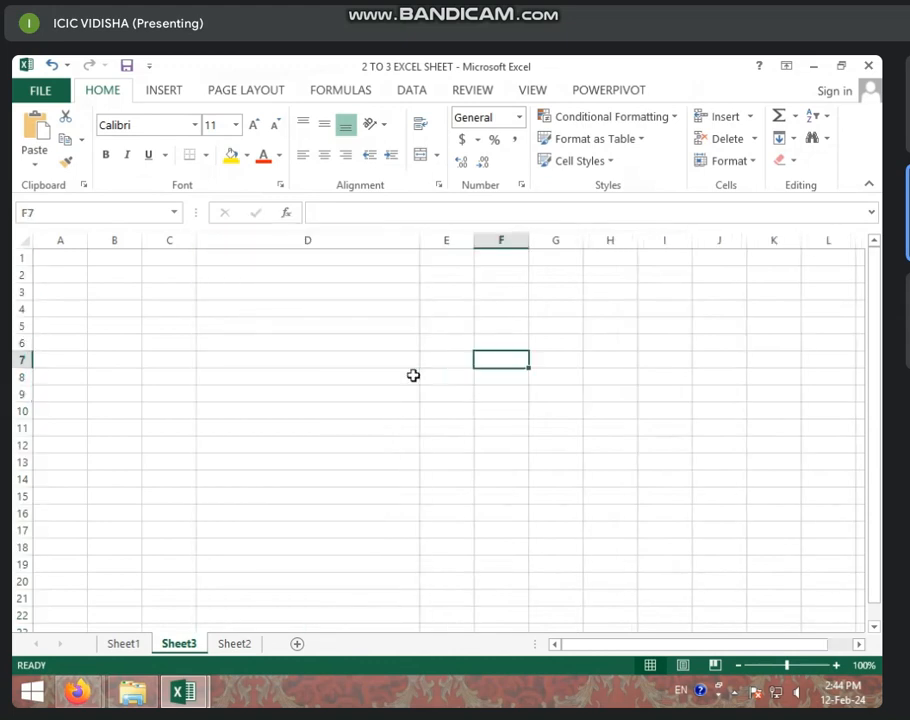
{"action": "left_click", "coordinate": [347, 376]}
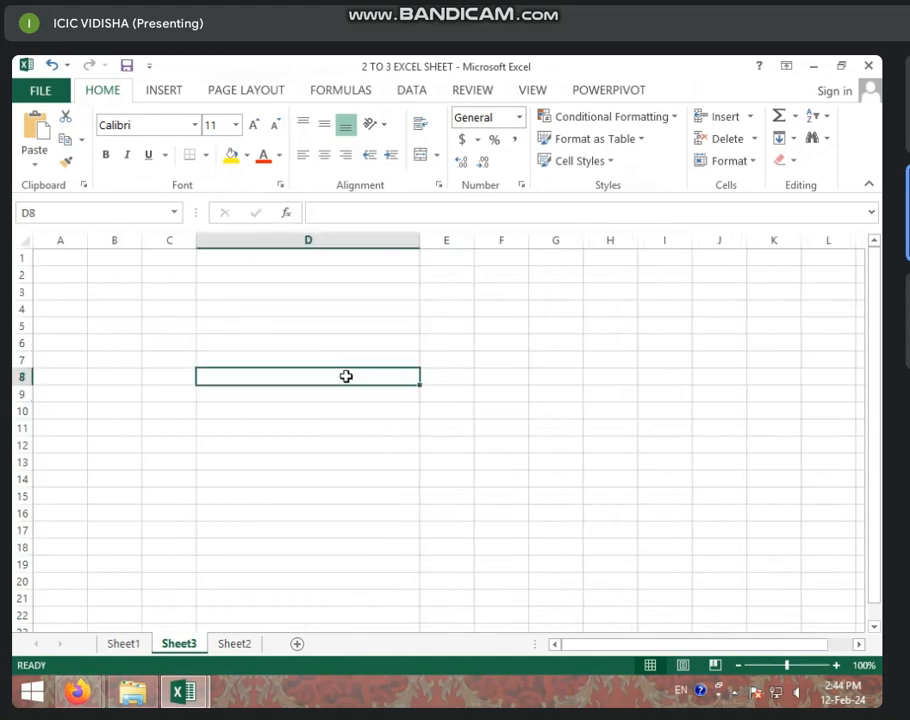
Step: Try to reset the widened column D by applying the default column width of 8.43
{"action": "left_click", "coordinate": [746, 164]}
{"action": "left_click", "coordinate": [757, 307]}
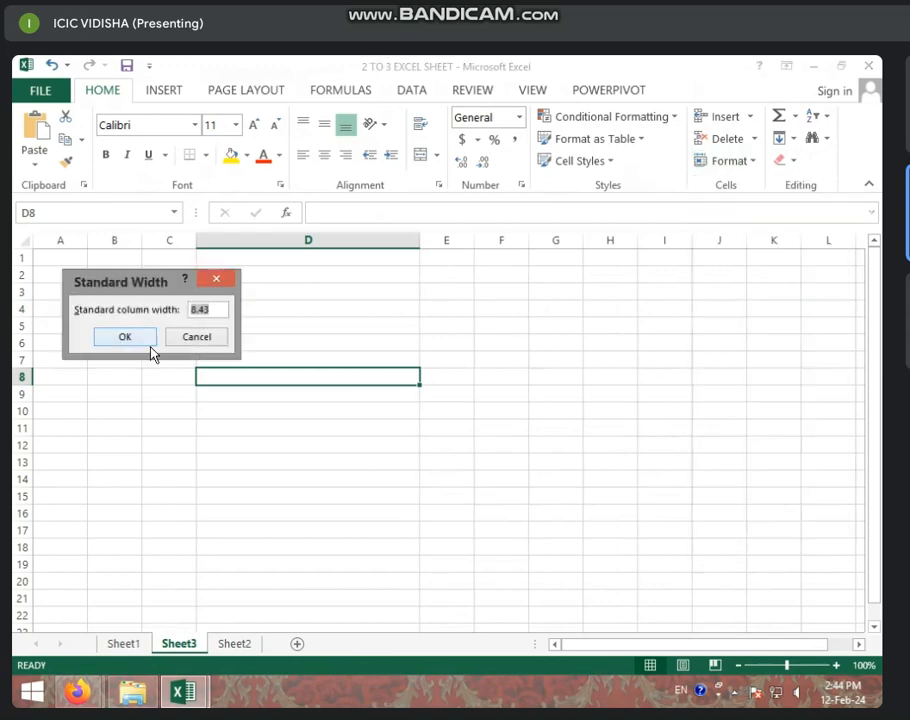
{"action": "left_click", "coordinate": [125, 337]}
{"action": "left_click", "coordinate": [264, 411]}
{"action": "left_click", "coordinate": [270, 390]}
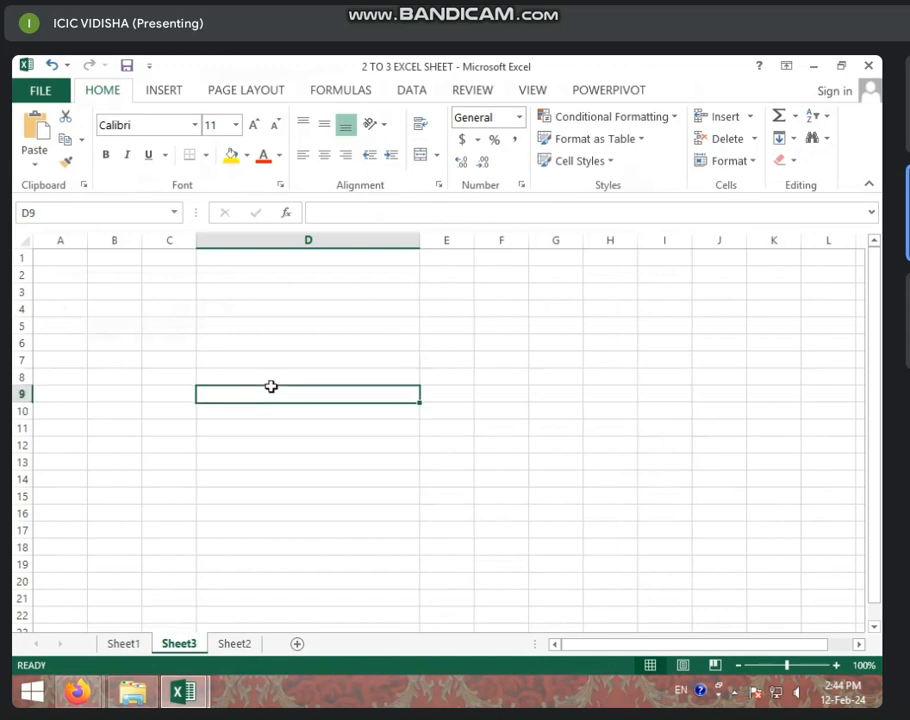
Step: Select cells D4 to D17 and review the cell formatting options for default width and hiding or unhiding
{"action": "left_click_drag", "start_coordinate": [268, 304], "coordinate": [318, 521]}
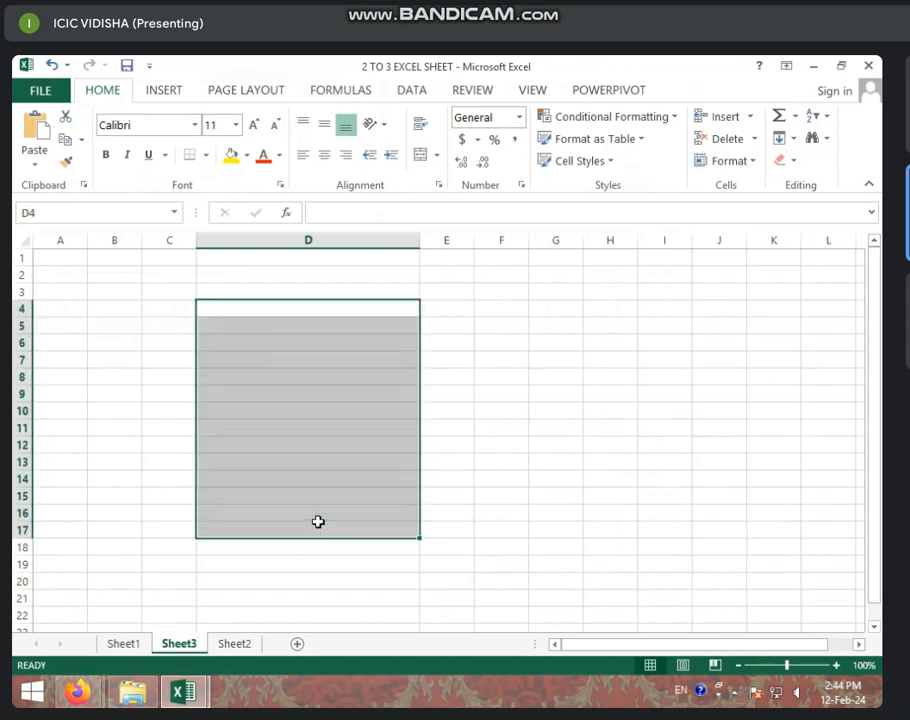
{"action": "left_click", "coordinate": [752, 165]}
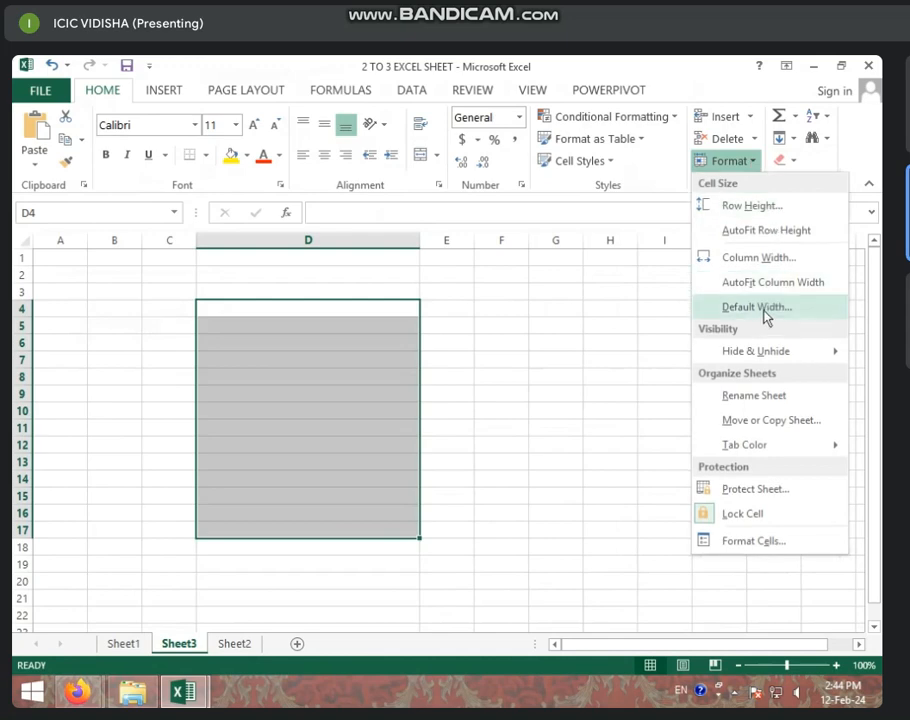
{"action": "mouse_move", "coordinate": [722, 350]}
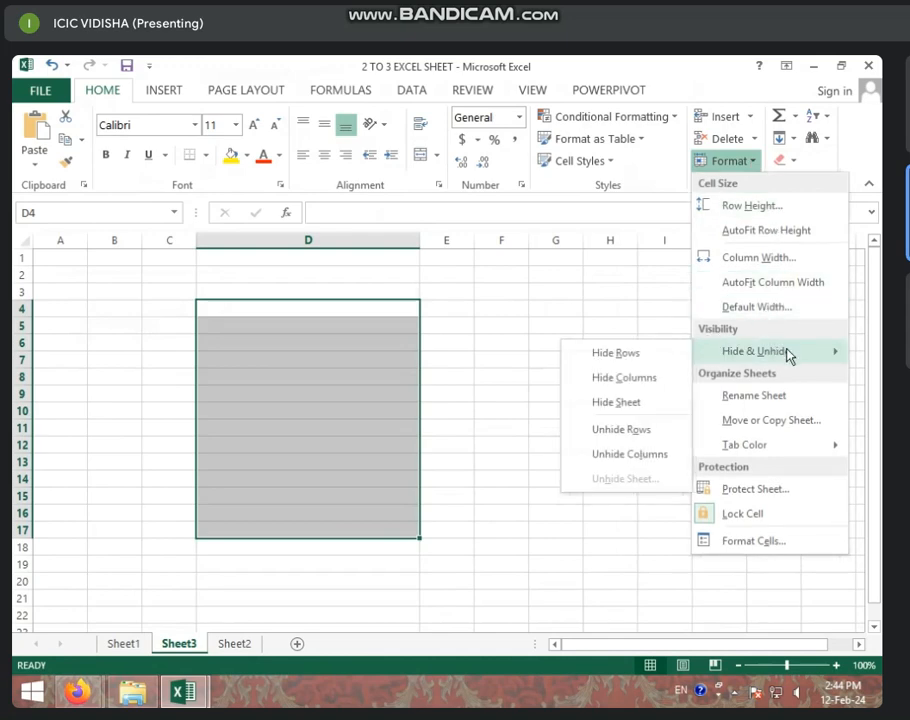
{"action": "left_click", "coordinate": [294, 625]}
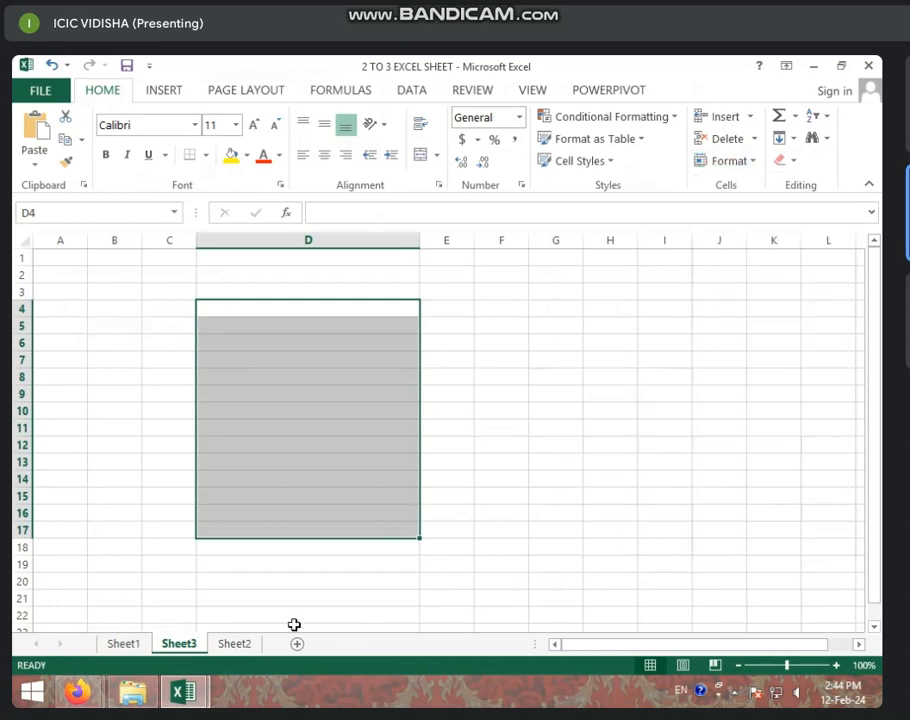
Step: Return to the start of the marks table in Sheet1 and rename that sheet as MARKSHEET
{"action": "left_click", "coordinate": [120, 644]}
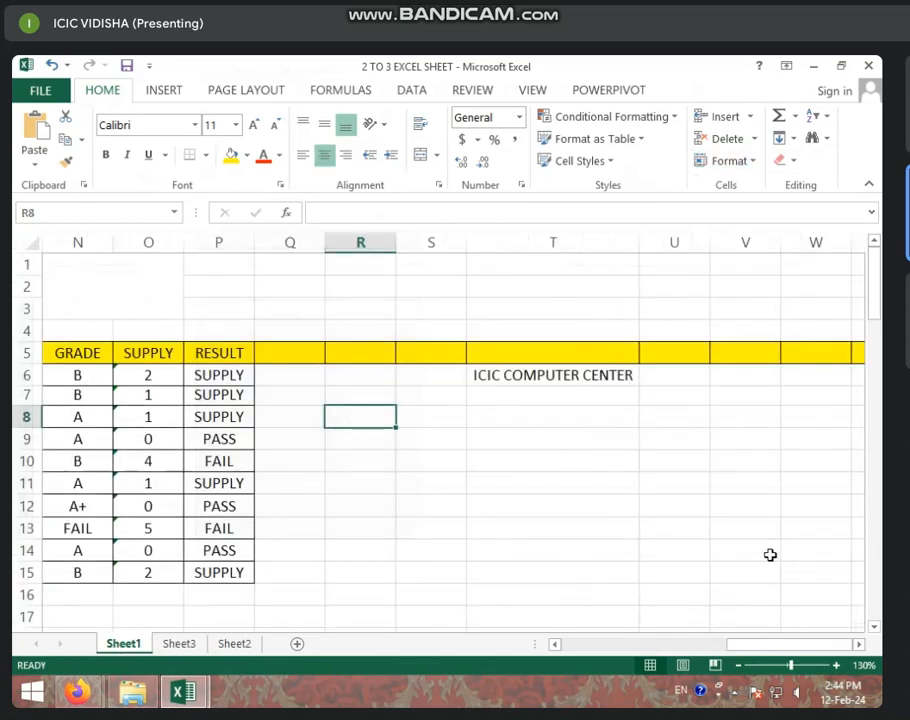
{"action": "left_click", "coordinate": [473, 490]}
{"action": "key", "text": "Left"}
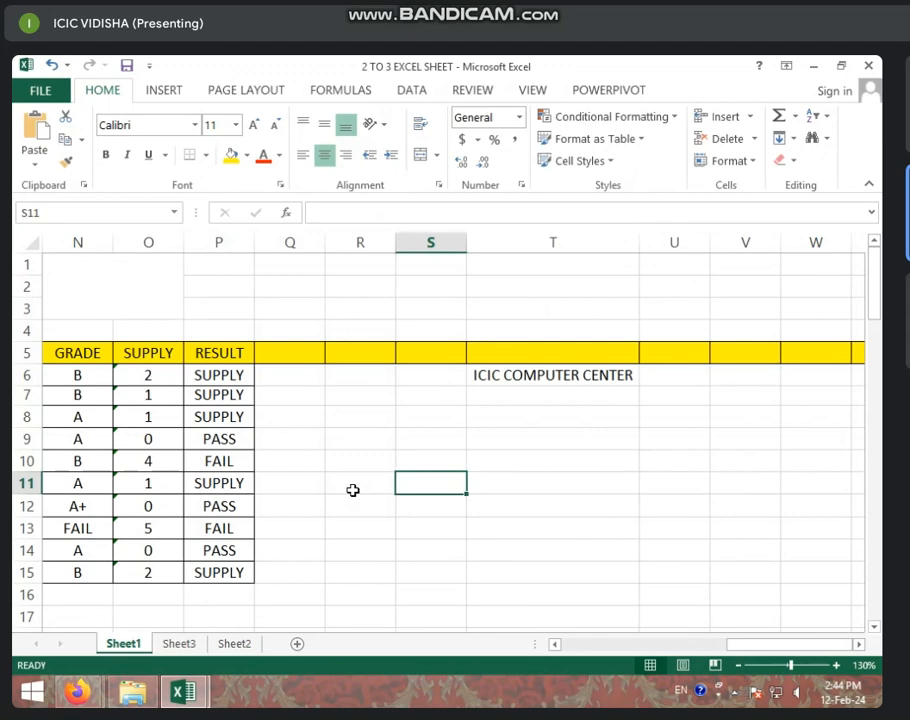
{"action": "key", "text": "Left"}
{"action": "key", "text": "Left"}
{"action": "key", "text": "Left"}
{"action": "key", "text": "Left"}
{"action": "key", "text": "Left"}
{"action": "key", "text": "Left"}
{"action": "key", "text": "Left"}
{"action": "key", "text": "Left"}
{"action": "key", "text": "Left"}
{"action": "key", "text": "Left"}
{"action": "key", "text": "Left"}
{"action": "key", "text": "Left"}
{"action": "key", "text": "Left"}
{"action": "key", "text": "Left"}
{"action": "key", "text": "Left"}
{"action": "key", "text": "Left"}
{"action": "key", "text": "Left"}
{"action": "key", "text": "Left"}
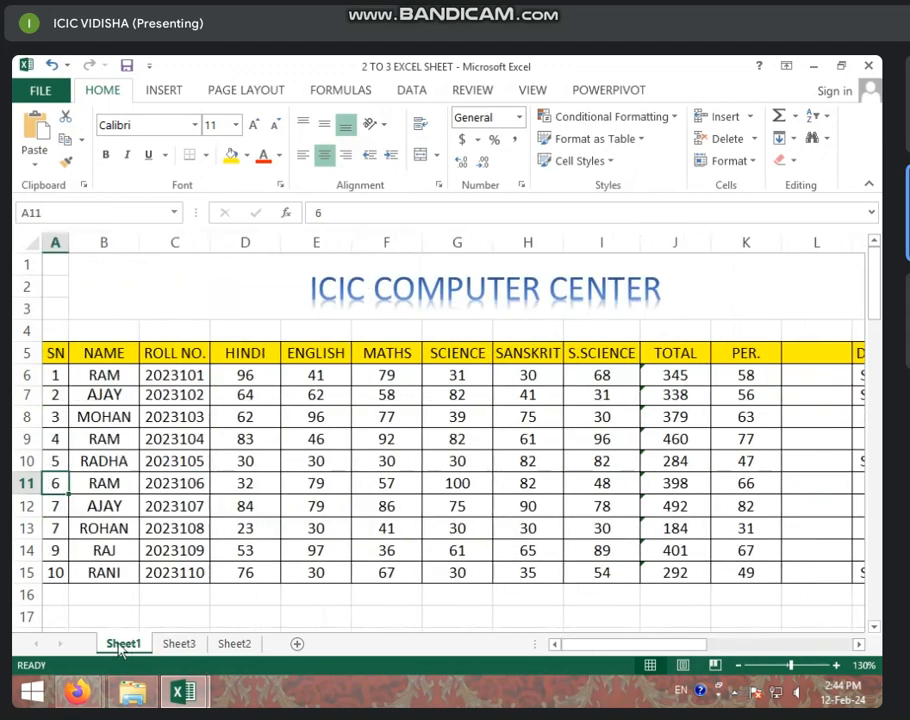
{"action": "right_click", "coordinate": [120, 647]}
{"action": "left_click", "coordinate": [170, 485]}
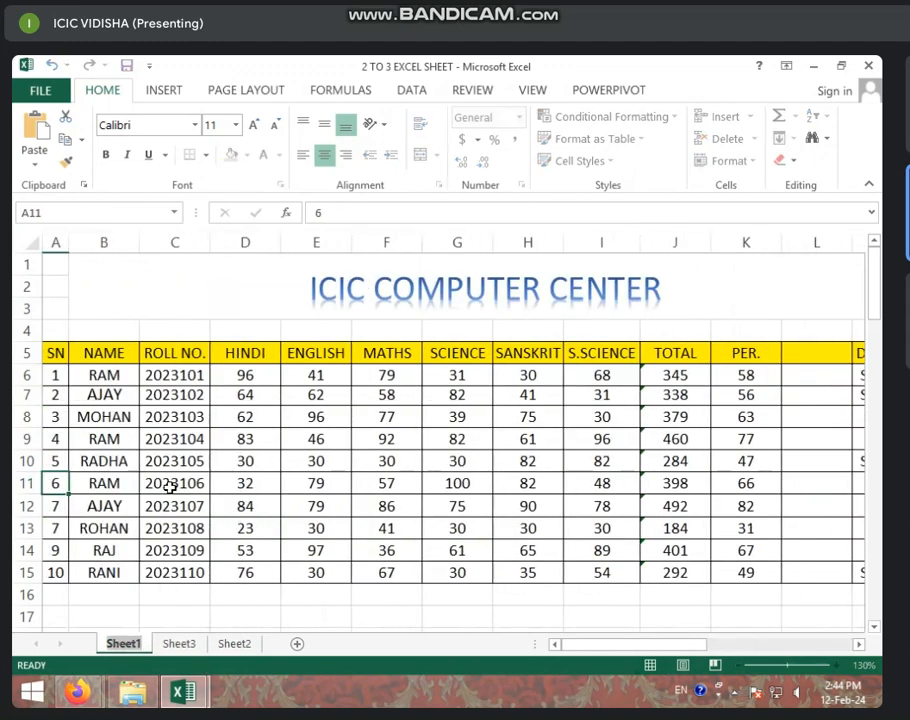
{"action": "type", "text": "MARK"}
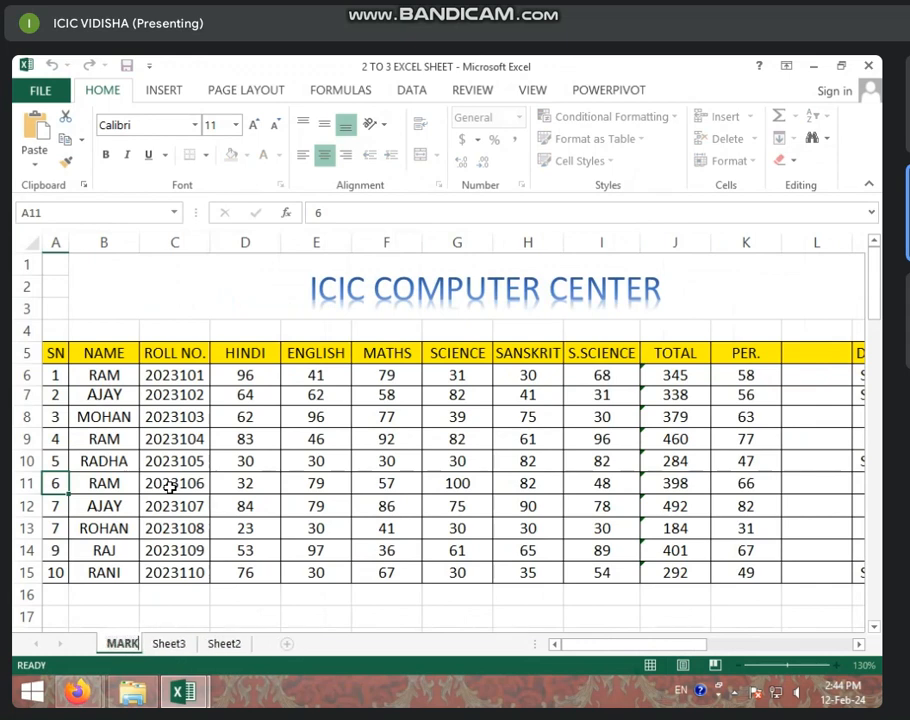
{"action": "type", "text": "SHEET"}
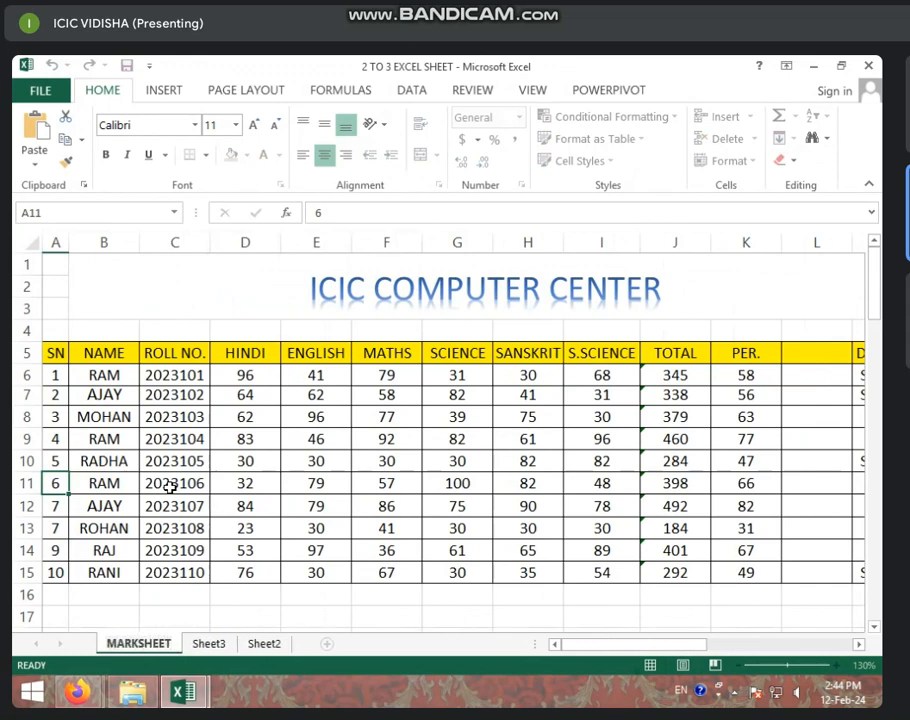
{"action": "key", "text": "Return"}
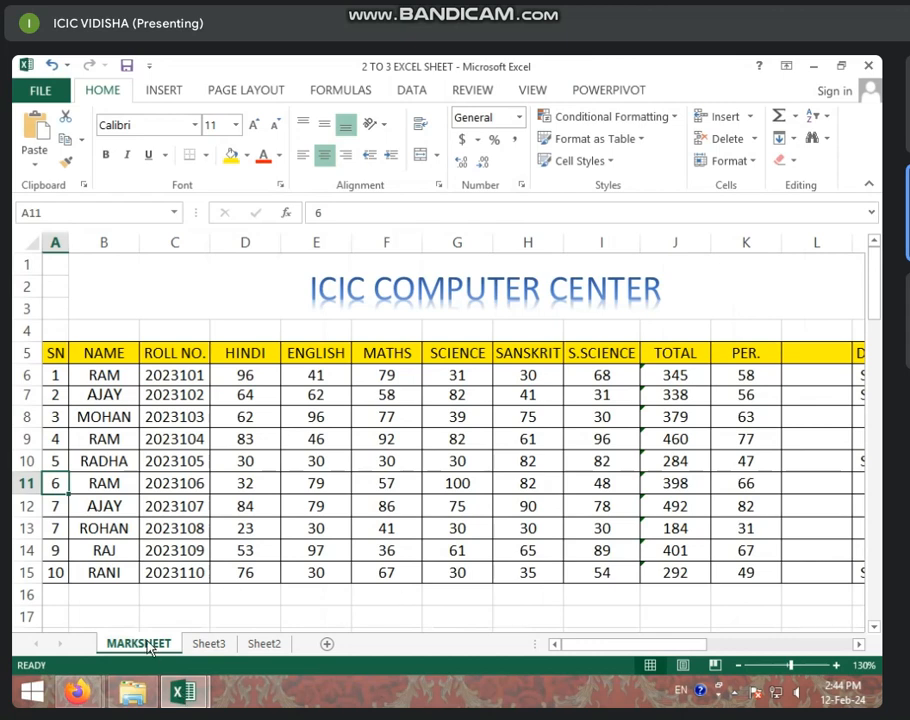
Step: Look through Sheet3 and Sheet2, and review the sheet management options available for MARKSHEET
{"action": "left_click", "coordinate": [209, 643]}
{"action": "left_click", "coordinate": [331, 412]}
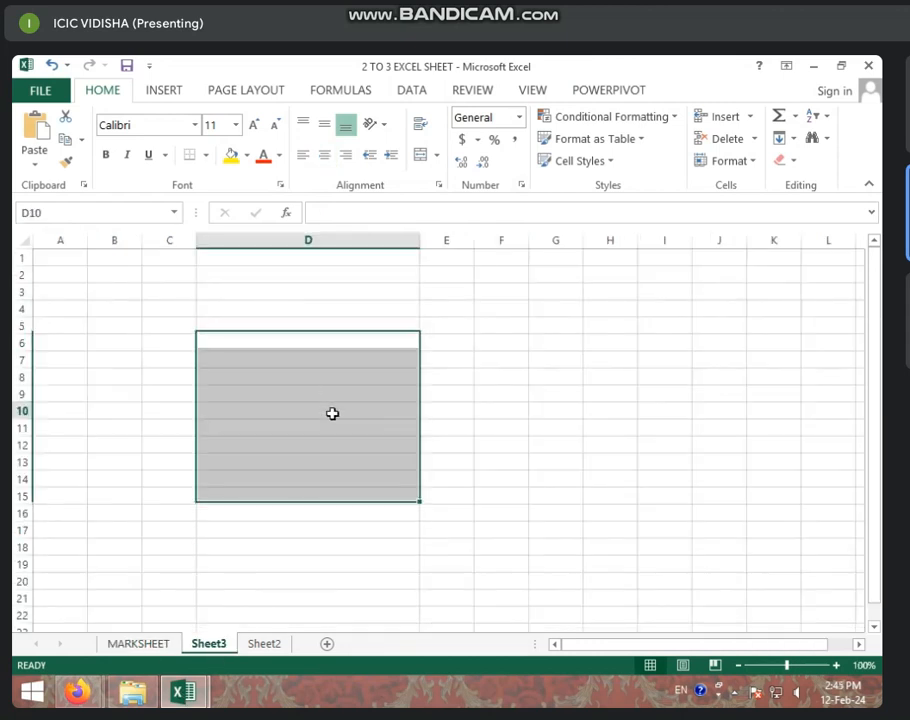
{"action": "left_click", "coordinate": [288, 646]}
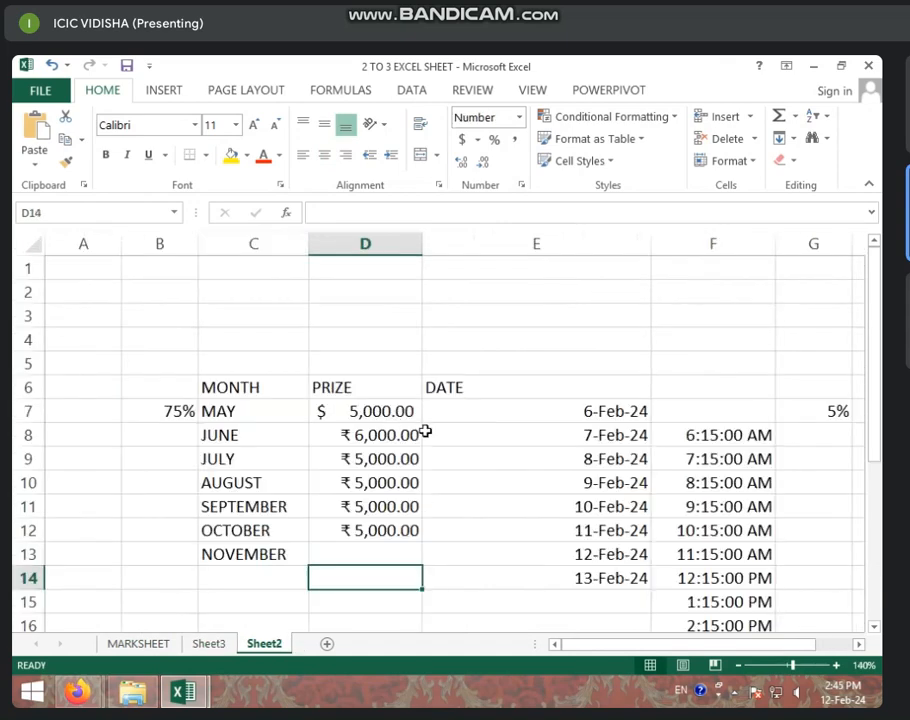
{"action": "left_click", "coordinate": [132, 643]}
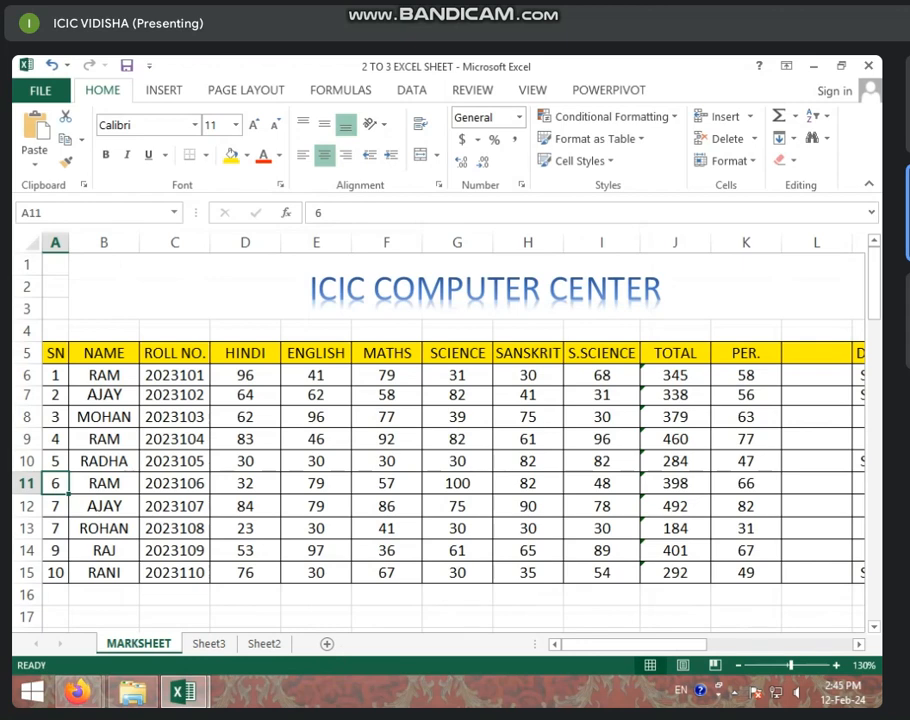
{"action": "right_click", "coordinate": [133, 648]}
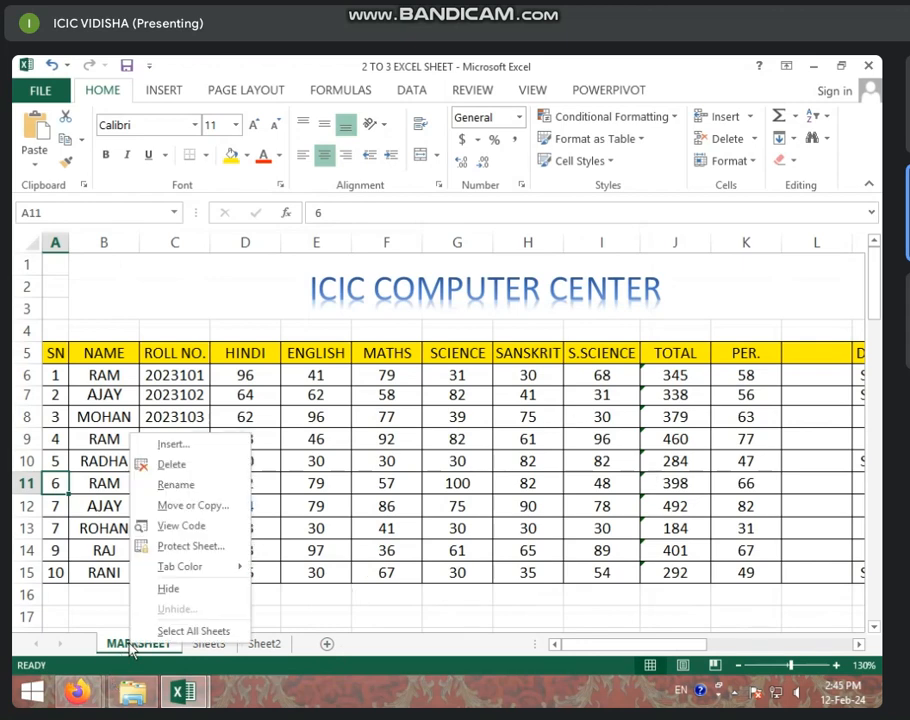
{"action": "left_click", "coordinate": [203, 651]}
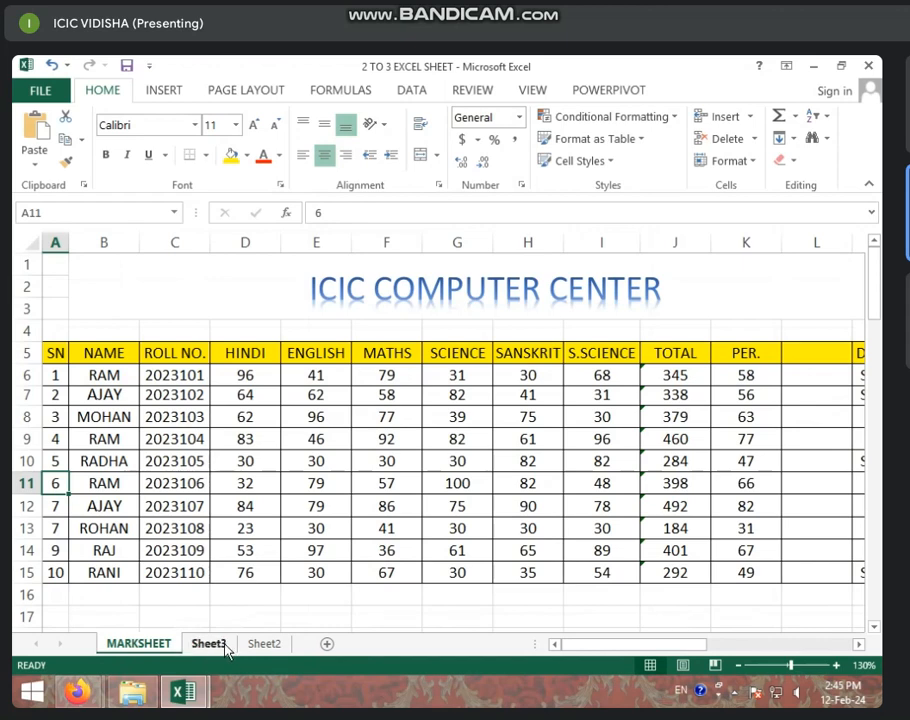
Step: Rename Sheet3 as 9TH MARKSHEET
{"action": "right_click", "coordinate": [210, 647]}
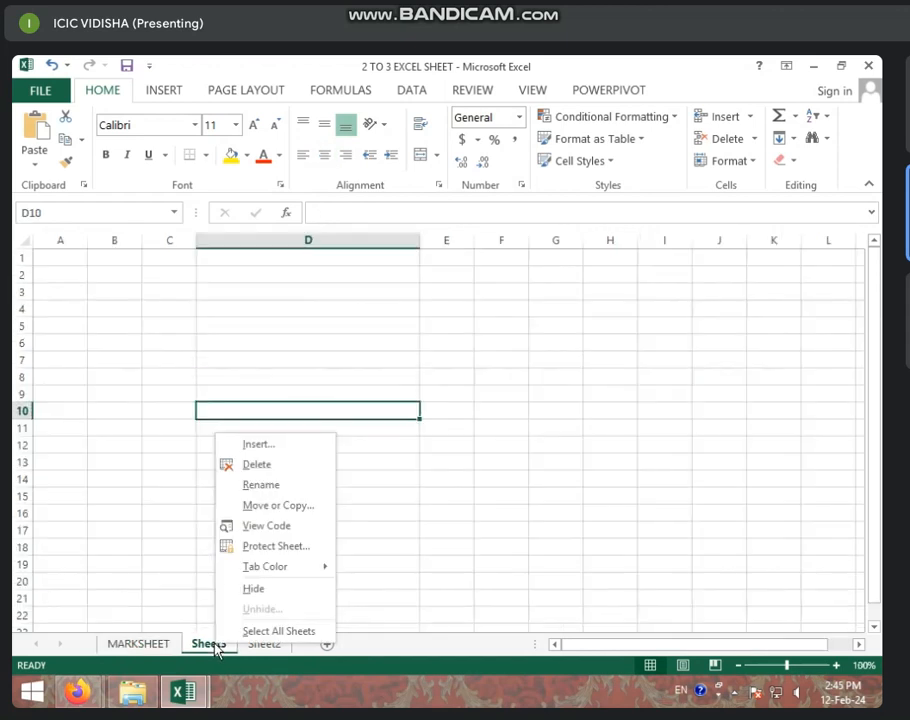
{"action": "left_click", "coordinate": [261, 486]}
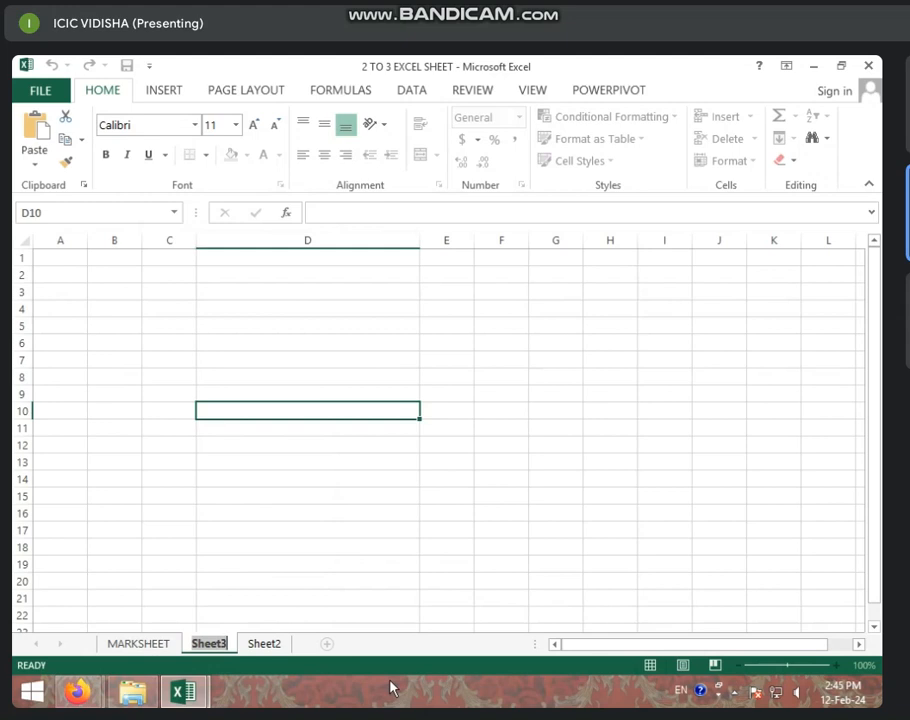
{"action": "type", "text": "9"}
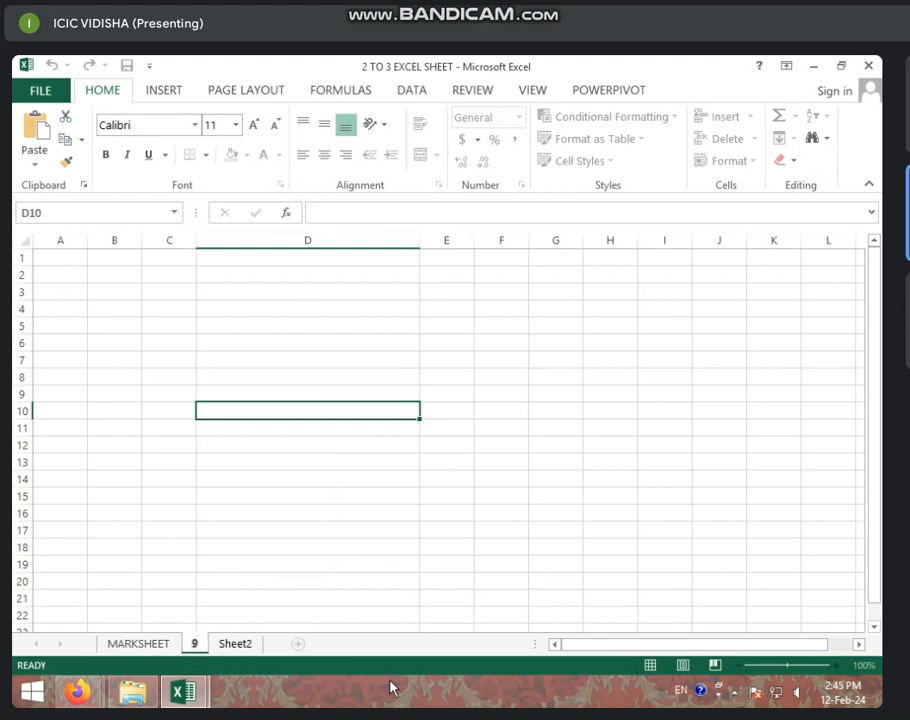
{"action": "type", "text": "TH"}
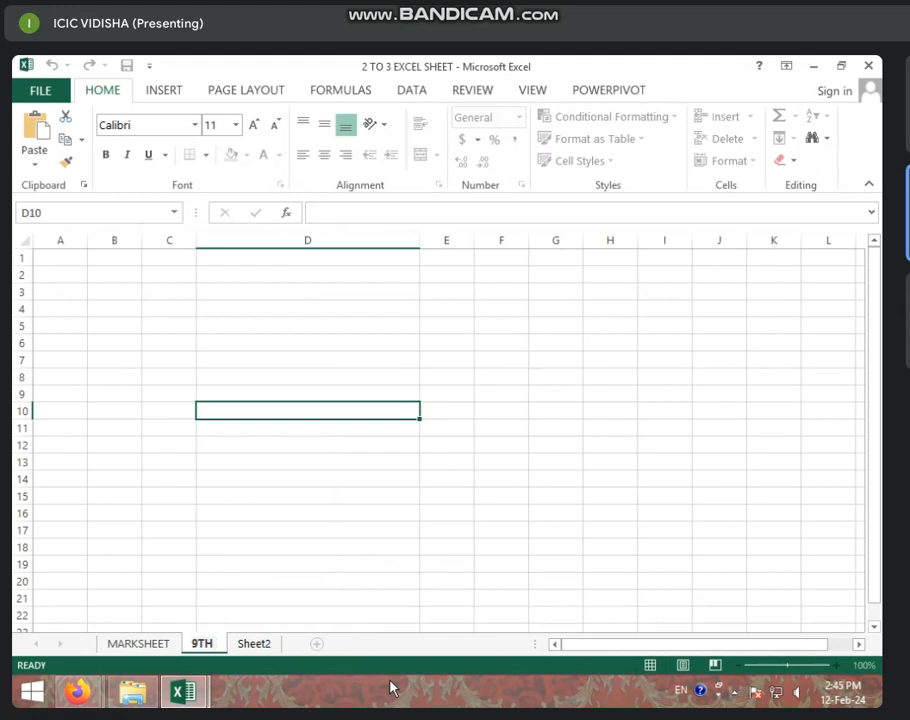
{"action": "type", "text": " MARKSHEE"}
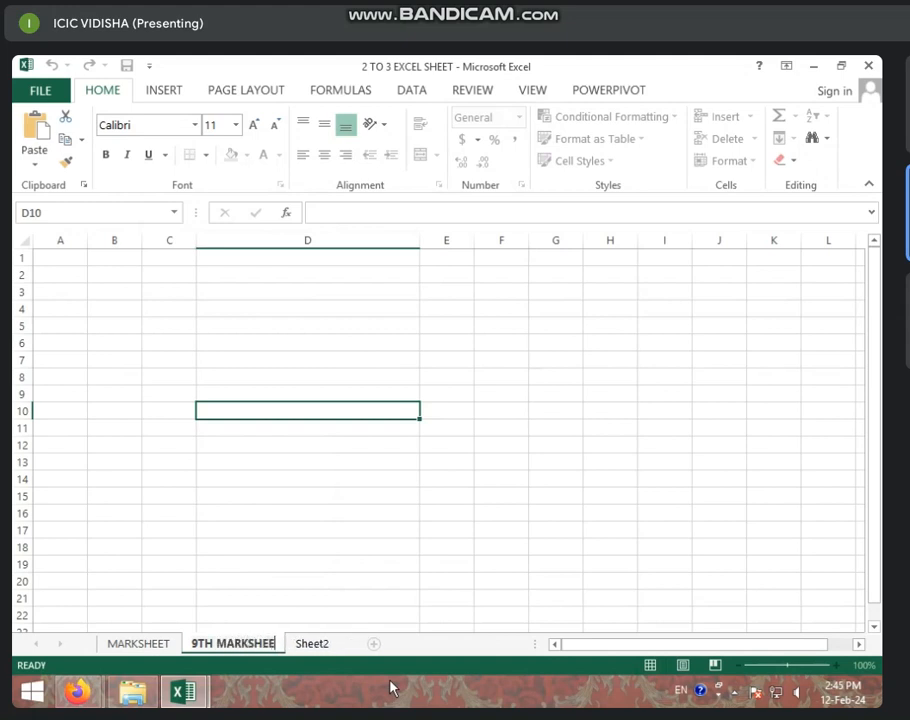
{"action": "type", "text": "T"}
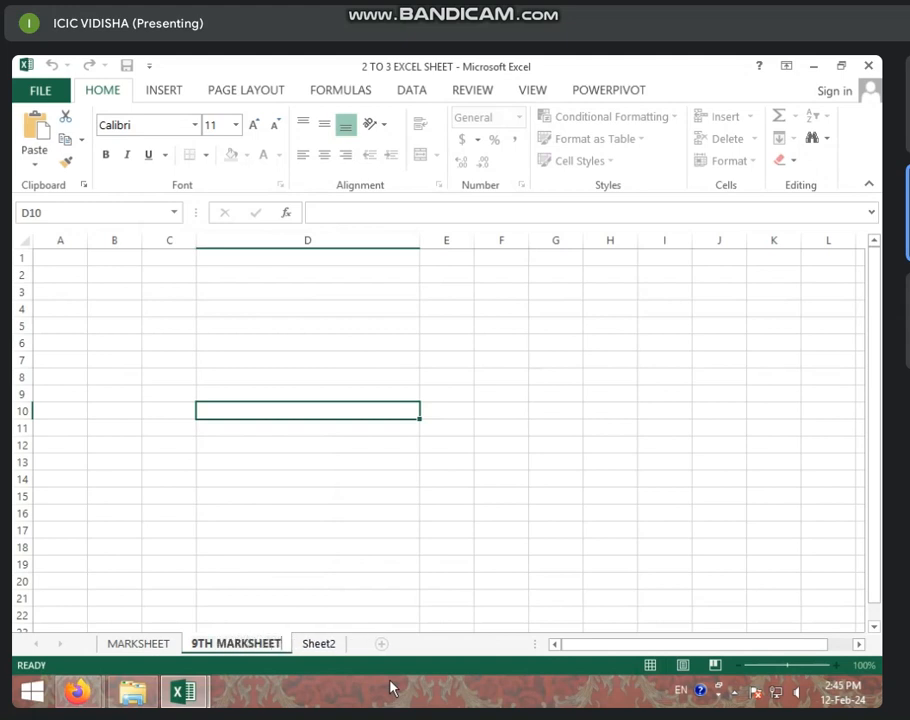
{"action": "key", "text": "Return"}
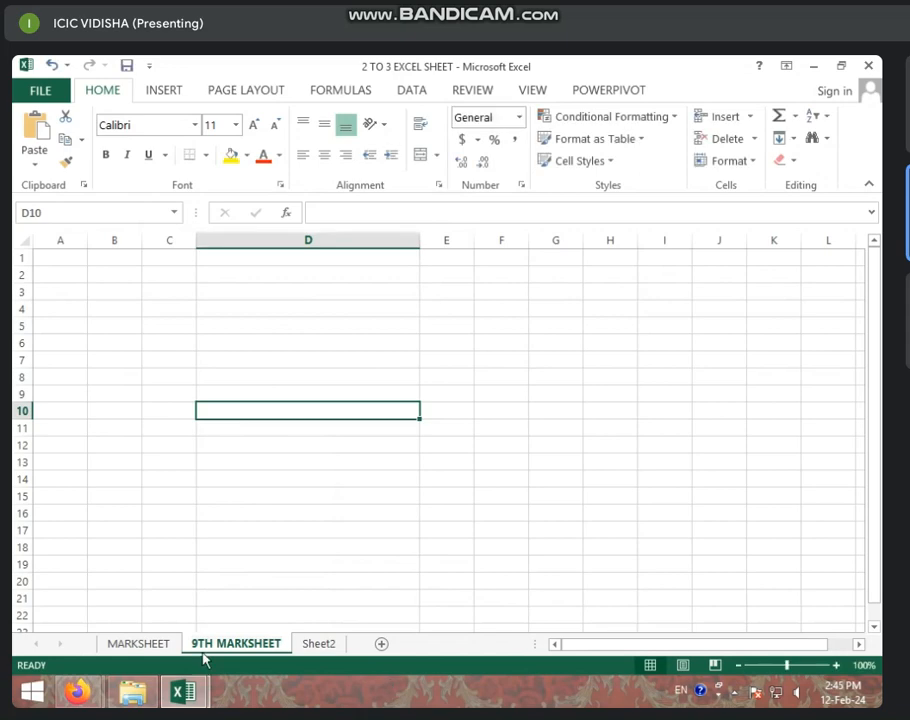
Step: Review the MARKSHEET and 9TH MARKSHEET sheets in turn, ending on the month and prize table in Sheet2
{"action": "left_click", "coordinate": [151, 648]}
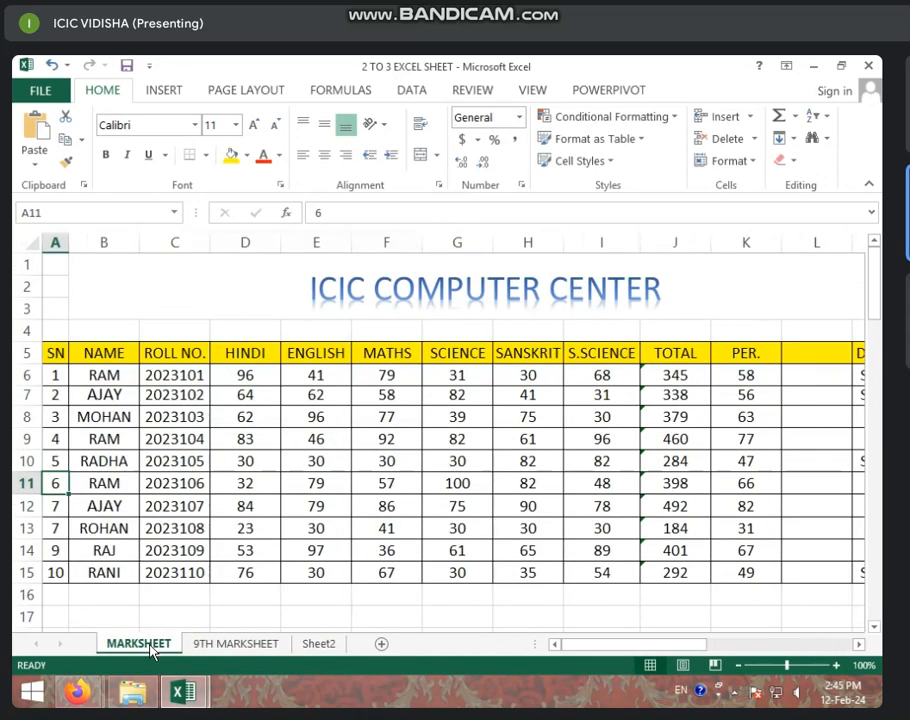
{"action": "left_click", "coordinate": [208, 646]}
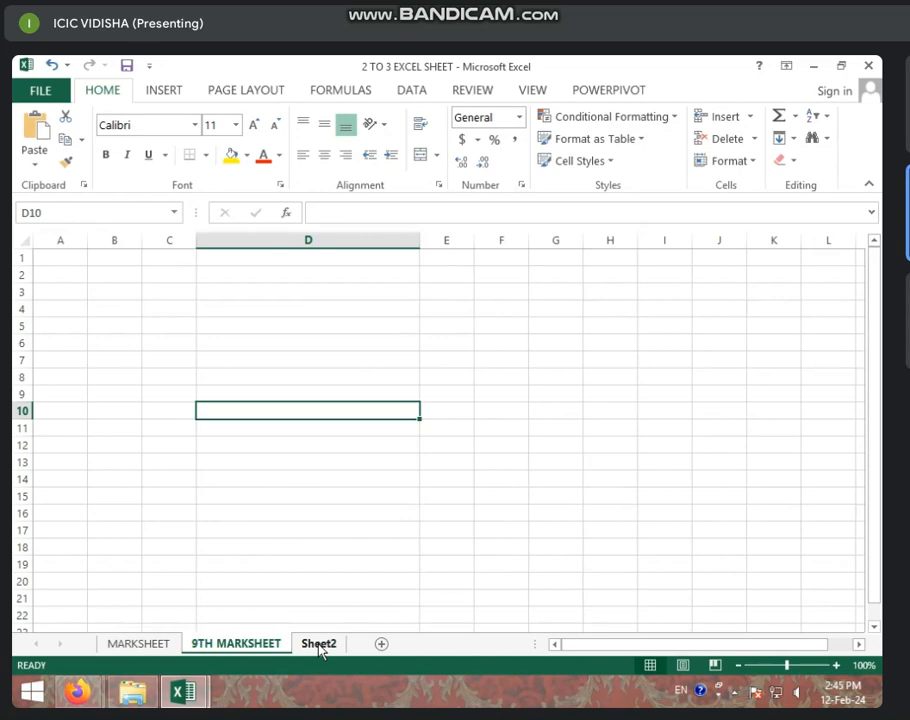
{"action": "left_click", "coordinate": [154, 650]}
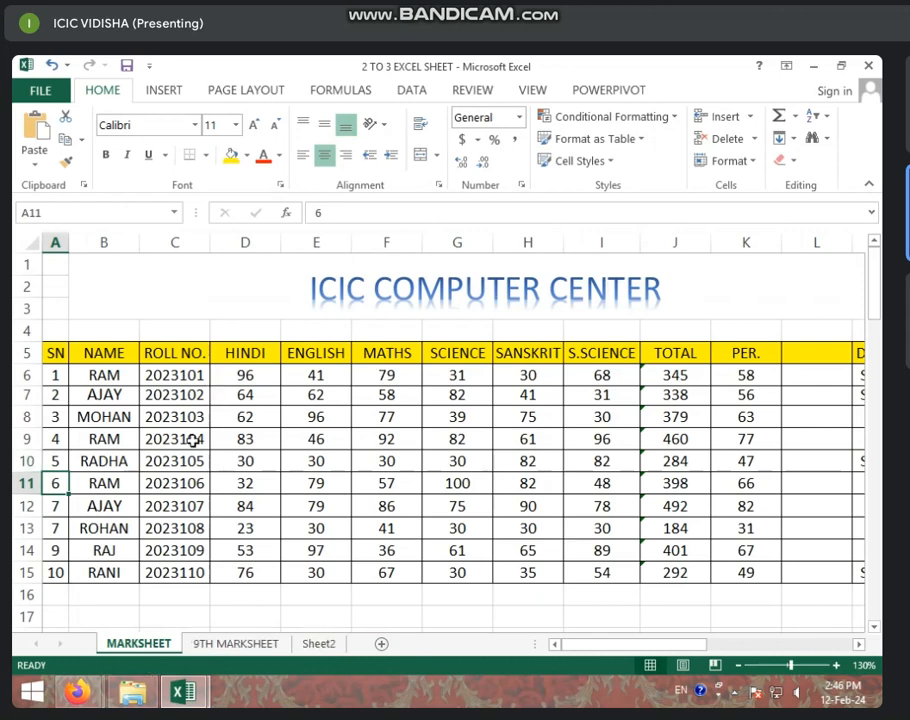
{"action": "left_click", "coordinate": [320, 643]}
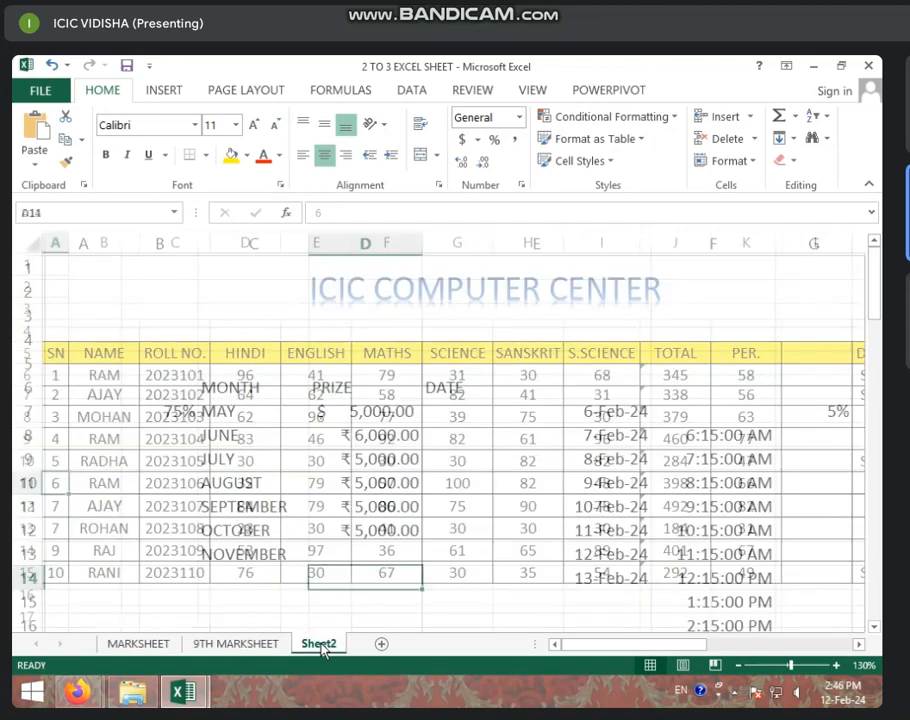